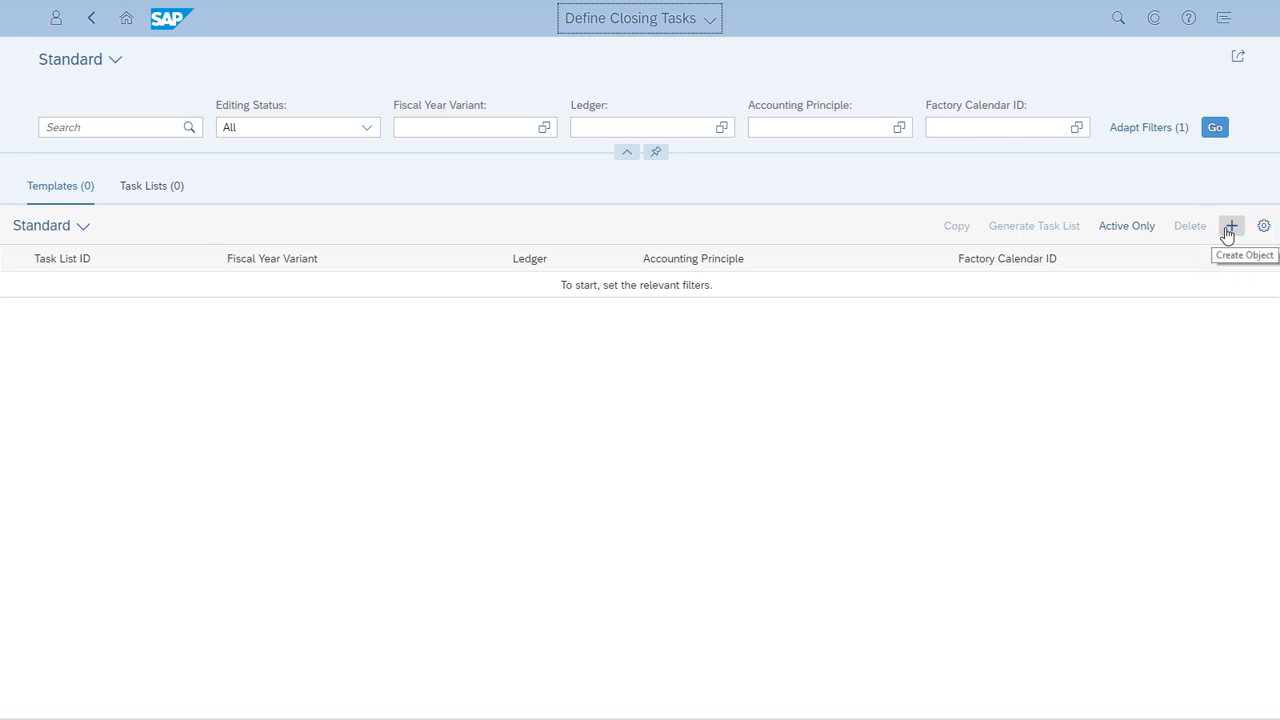
Step: Create a closing task list template with the default description Local Close and the task list ID LCLOSE
{"action": "left_click", "coordinate": [1230, 228]}
{"action": "left_click", "coordinate": [686, 170]}
{"action": "type", "text": "Loca"}
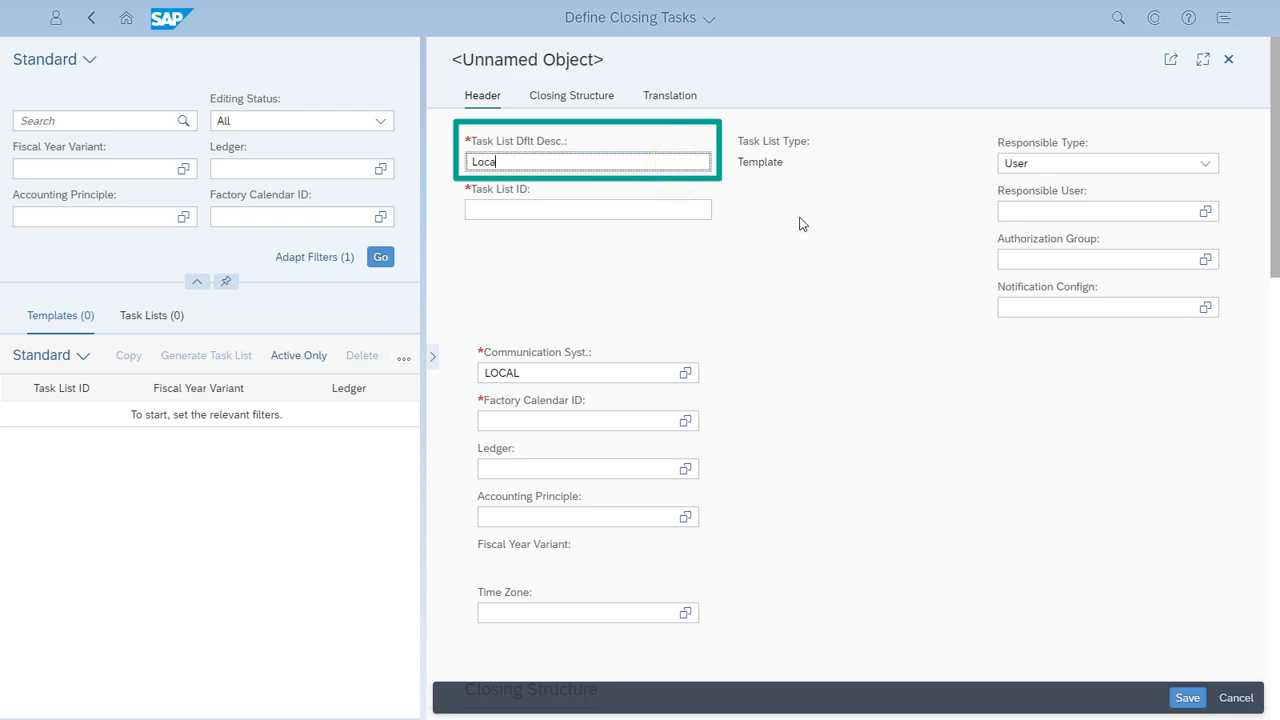
{"action": "type", "text": "l Close"}
{"action": "left_click", "coordinate": [690, 210]}
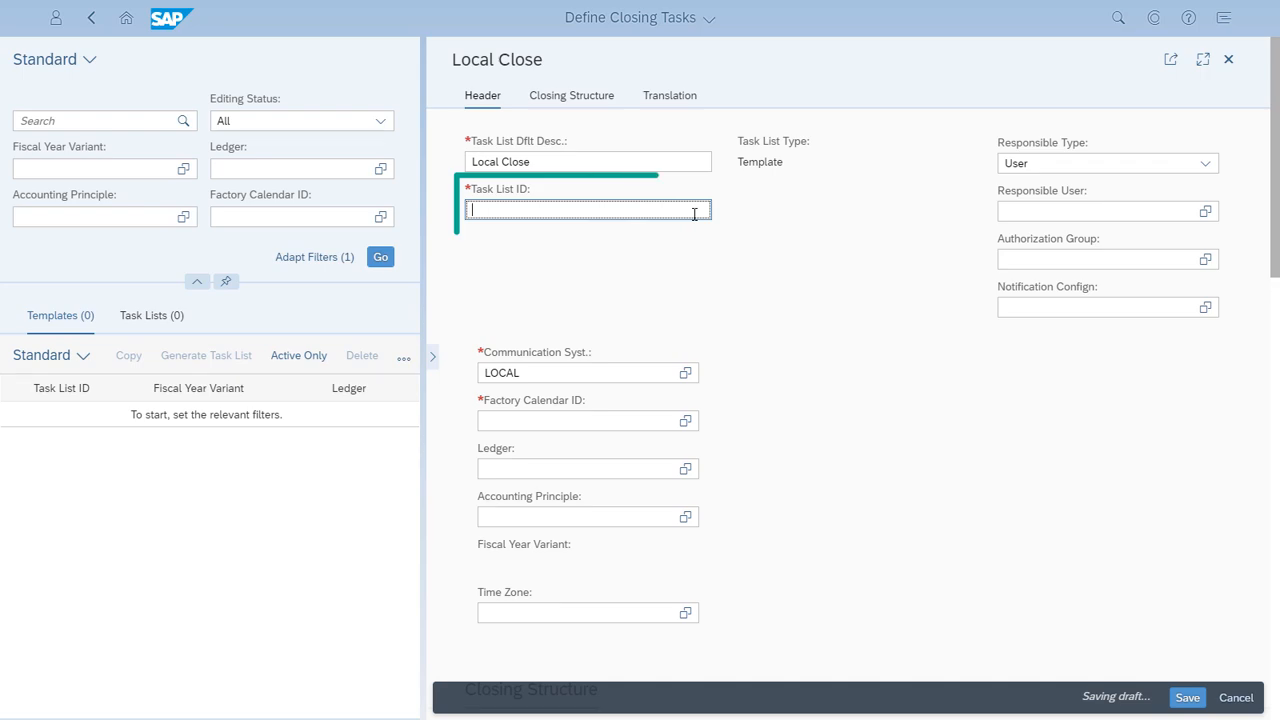
{"action": "type", "text": "LCLOSE"}
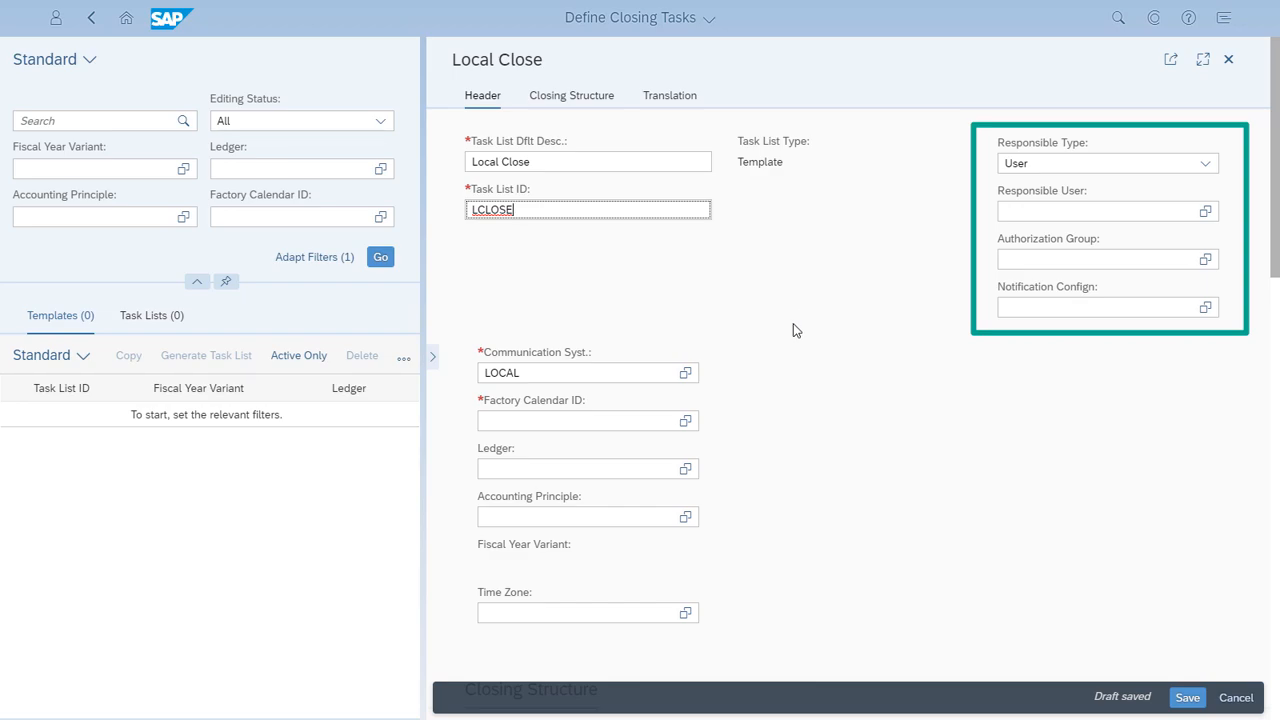
Step: Set the template's factory calendar ID to 01, Germany (Standard), for the LOCAL communication system
{"action": "left_click", "coordinate": [686, 423]}
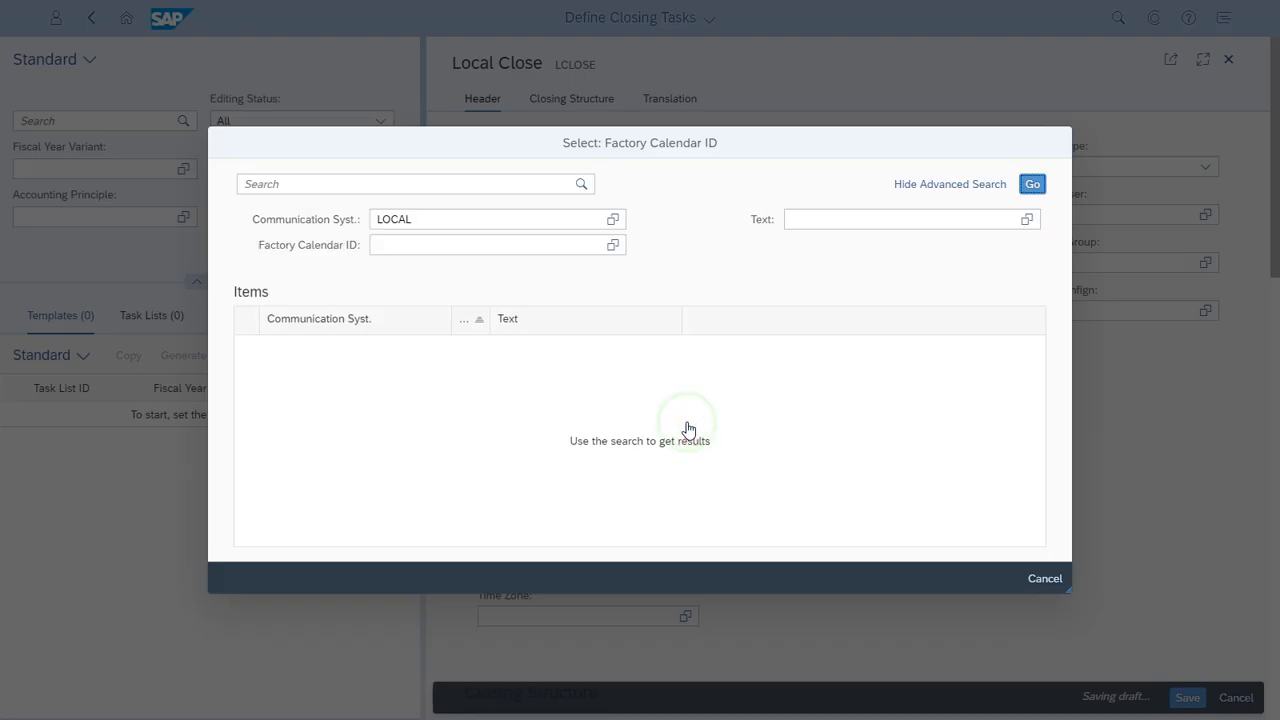
{"action": "left_click", "coordinate": [1033, 186]}
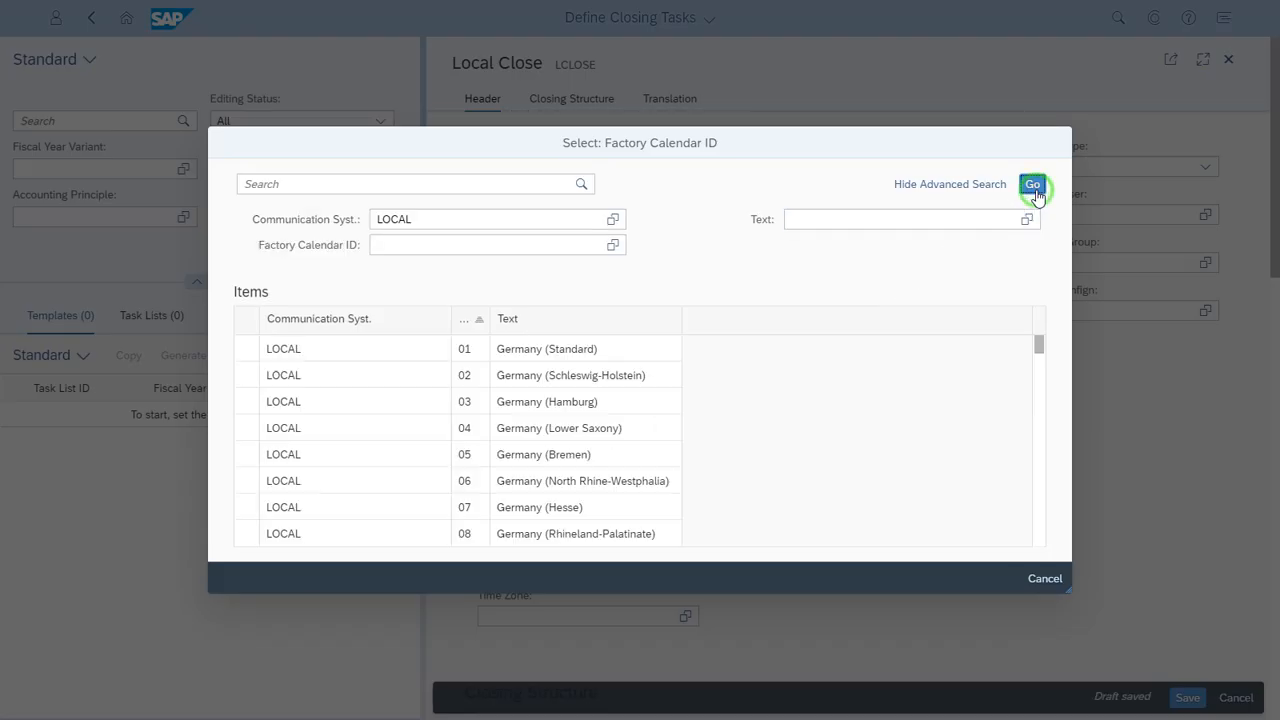
{"action": "left_click", "coordinate": [251, 348]}
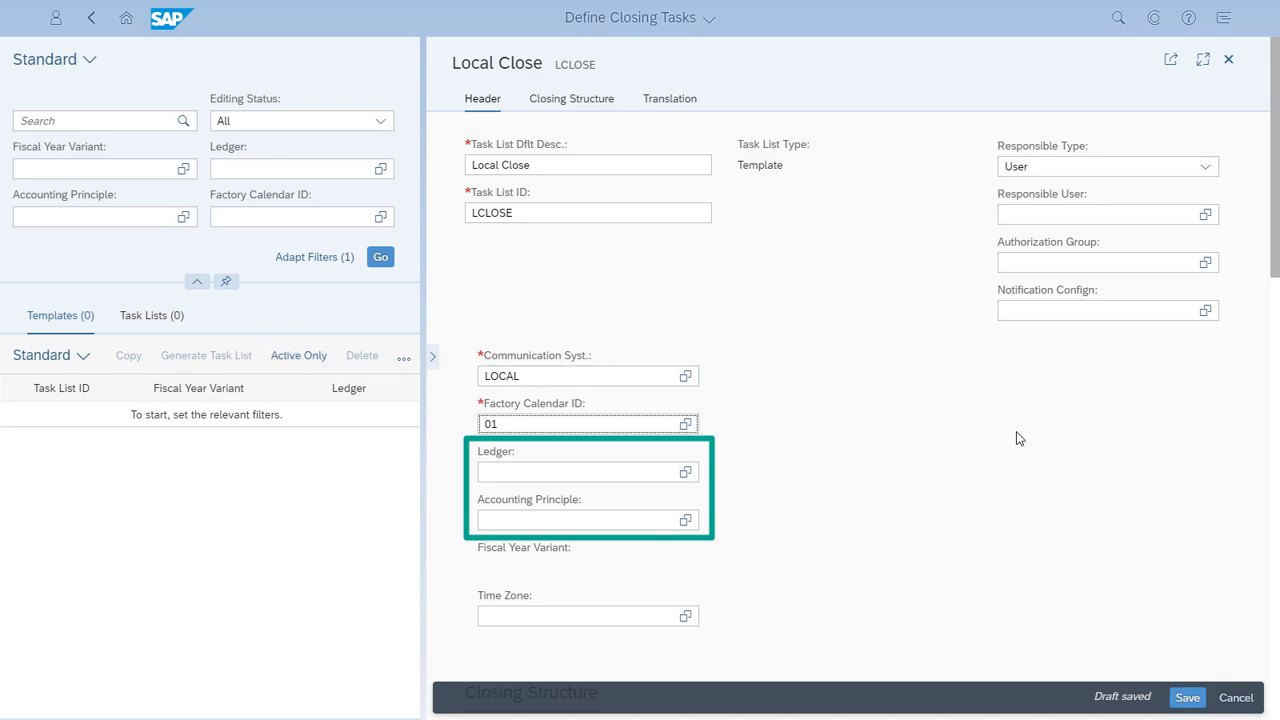
Step: Set the closing structure's hierarchy type to Company Code and expand all nodes of the hierarchy
{"action": "scroll", "coordinate": [1025, 438], "scroll_direction": "down", "scroll_amount": 1}
{"action": "scroll", "coordinate": [1025, 438], "scroll_direction": "down", "scroll_amount": 5}
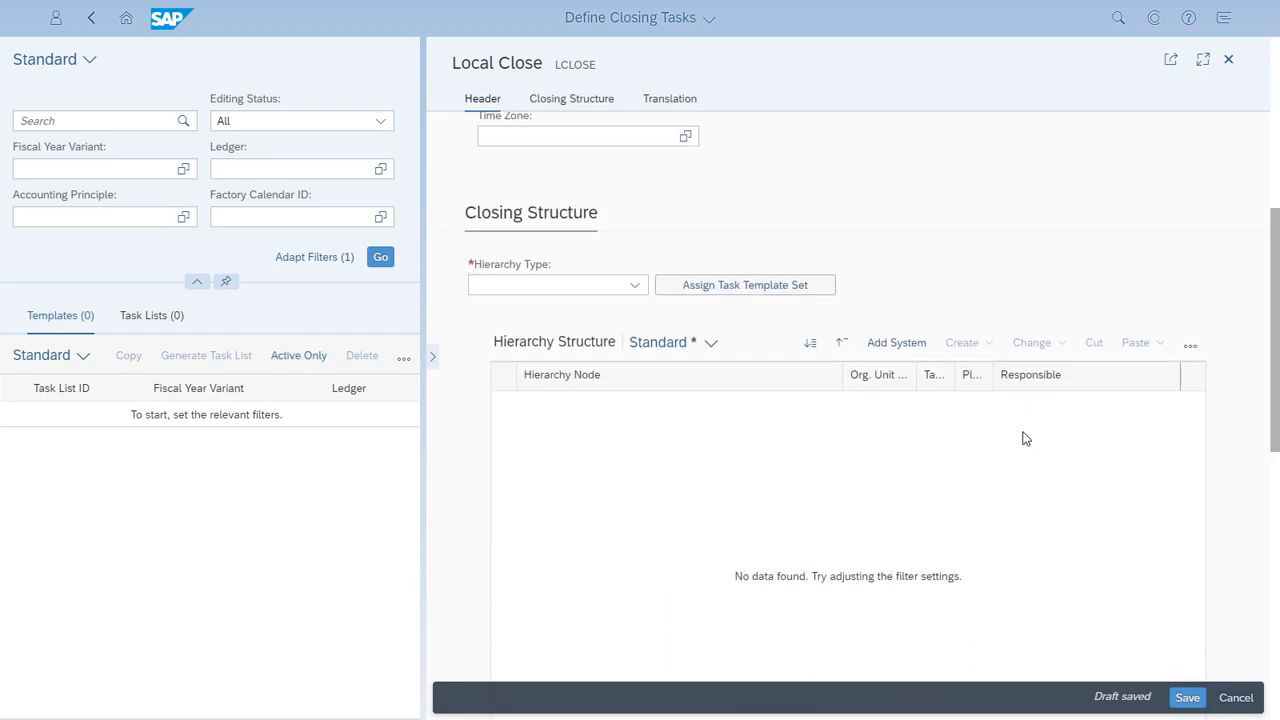
{"action": "scroll", "coordinate": [1025, 438], "scroll_direction": "down", "scroll_amount": 1}
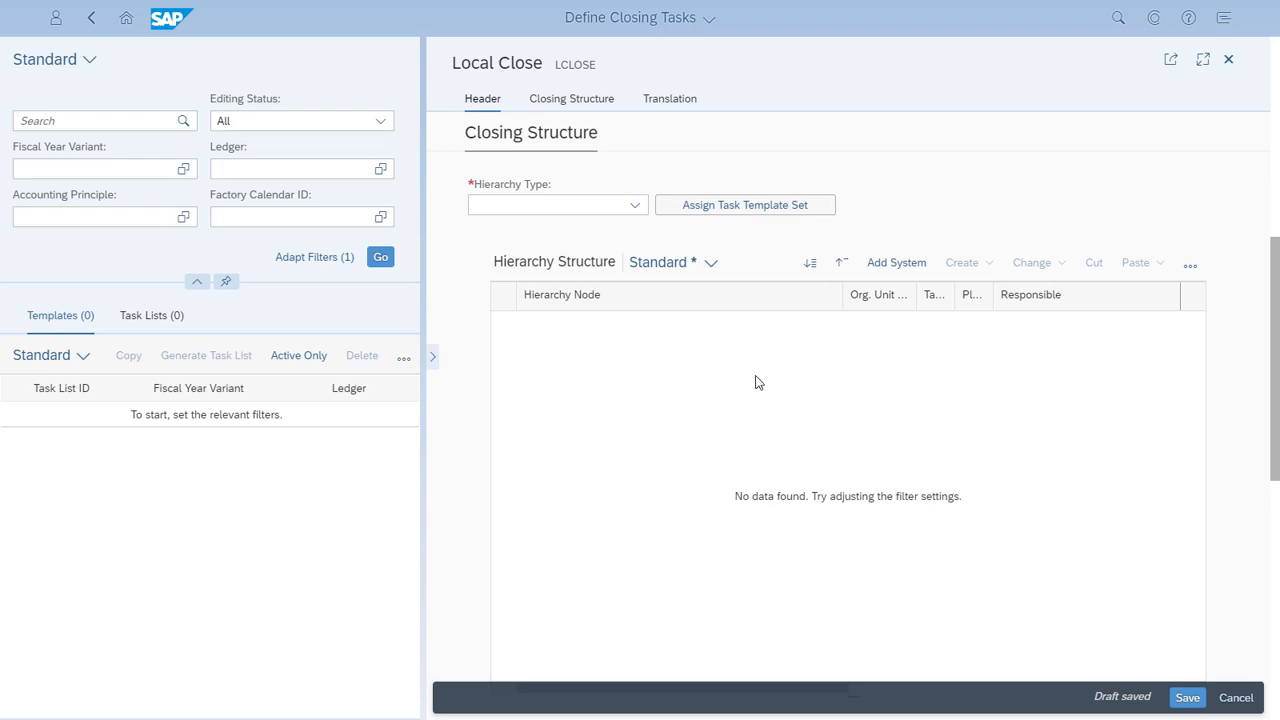
{"action": "left_click", "coordinate": [636, 207]}
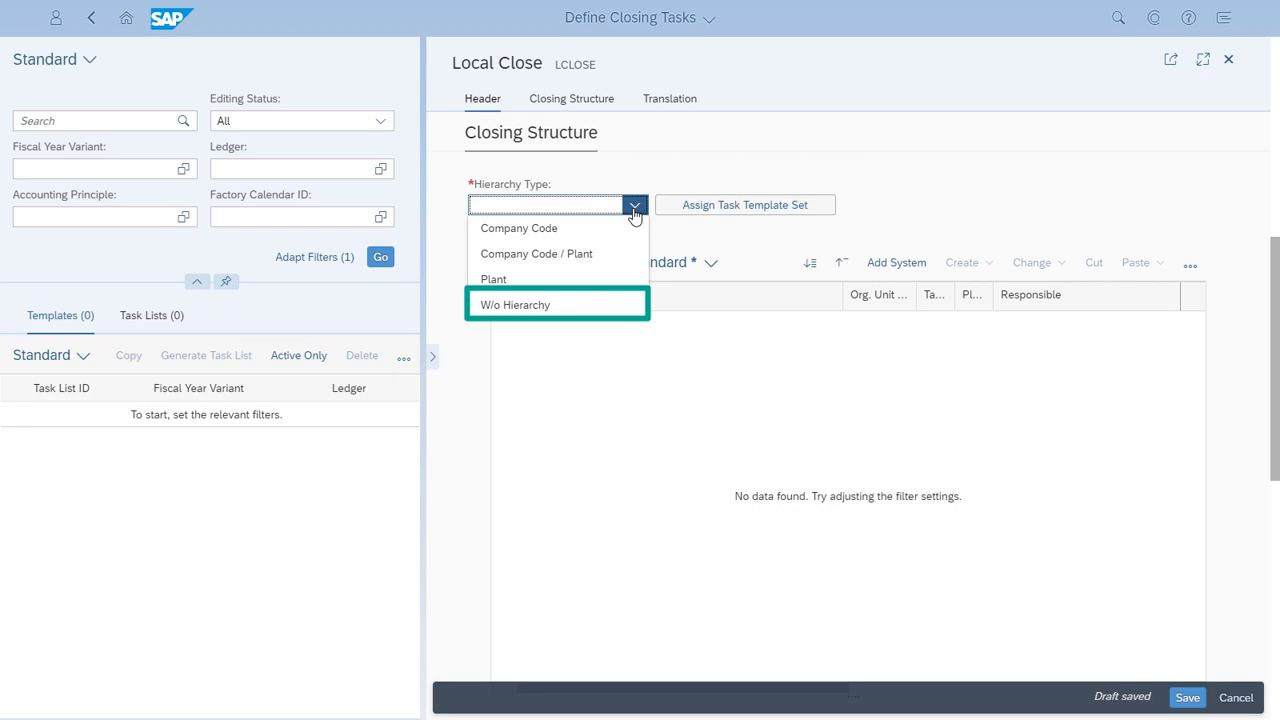
{"action": "left_click", "coordinate": [556, 230]}
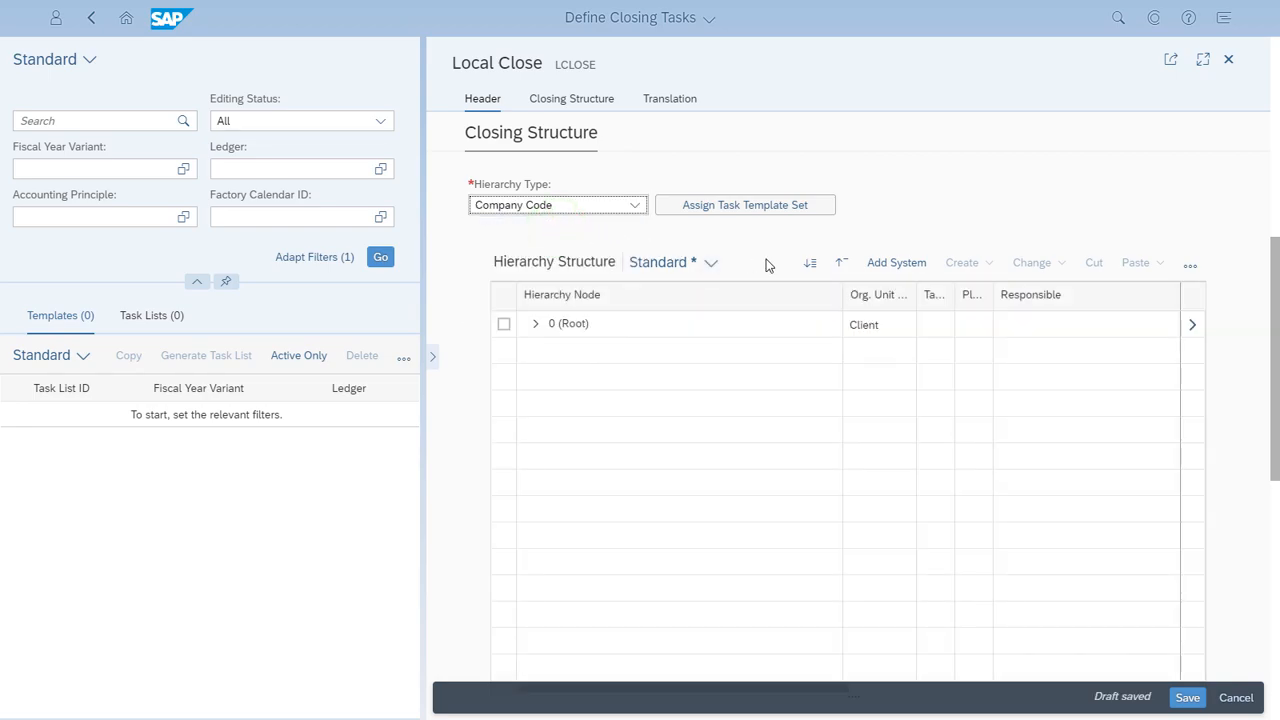
{"action": "left_click", "coordinate": [810, 264]}
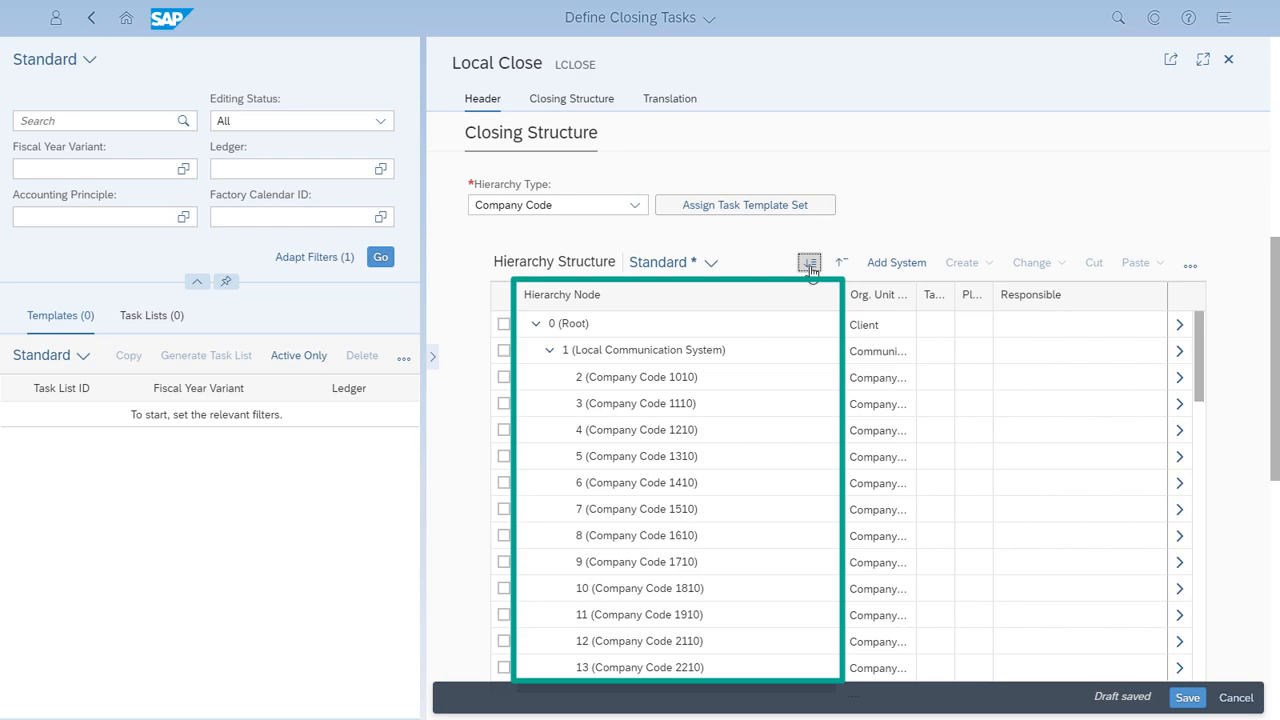
Step: Look up task templates matching Depreciation for Company Code 1010, and close the list without adding a task
{"action": "left_click", "coordinate": [504, 377]}
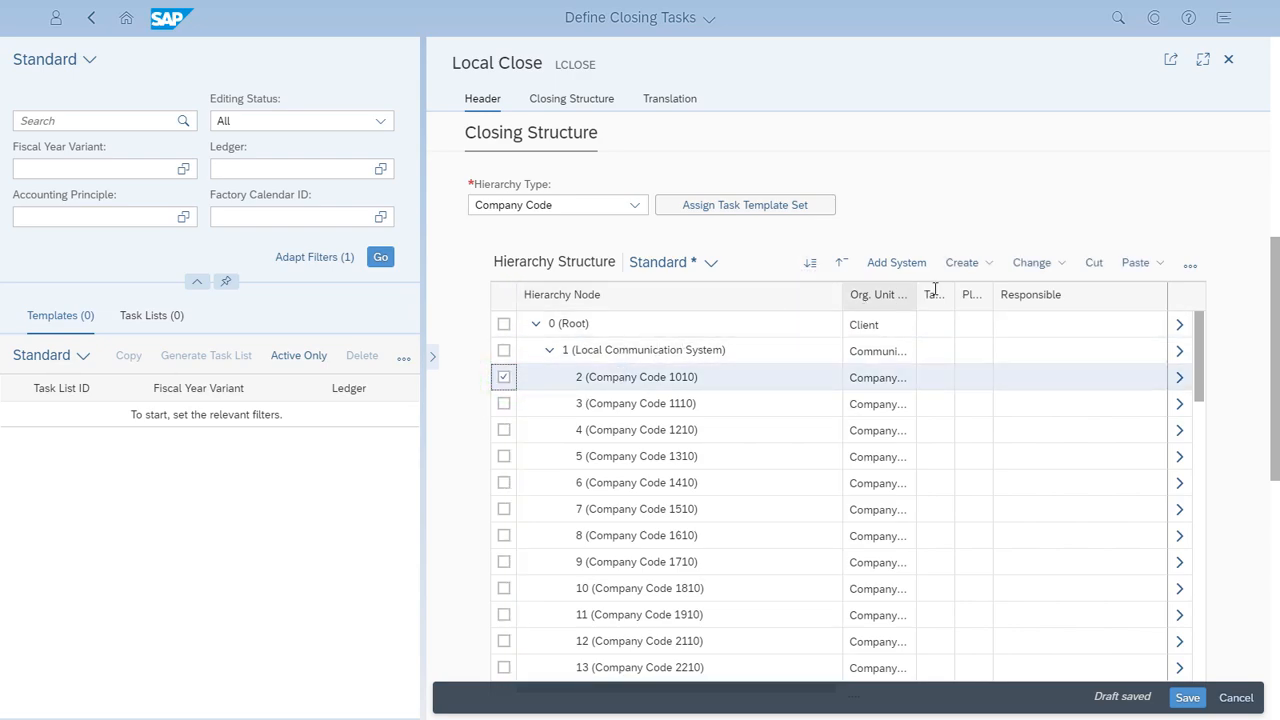
{"action": "left_click", "coordinate": [988, 270]}
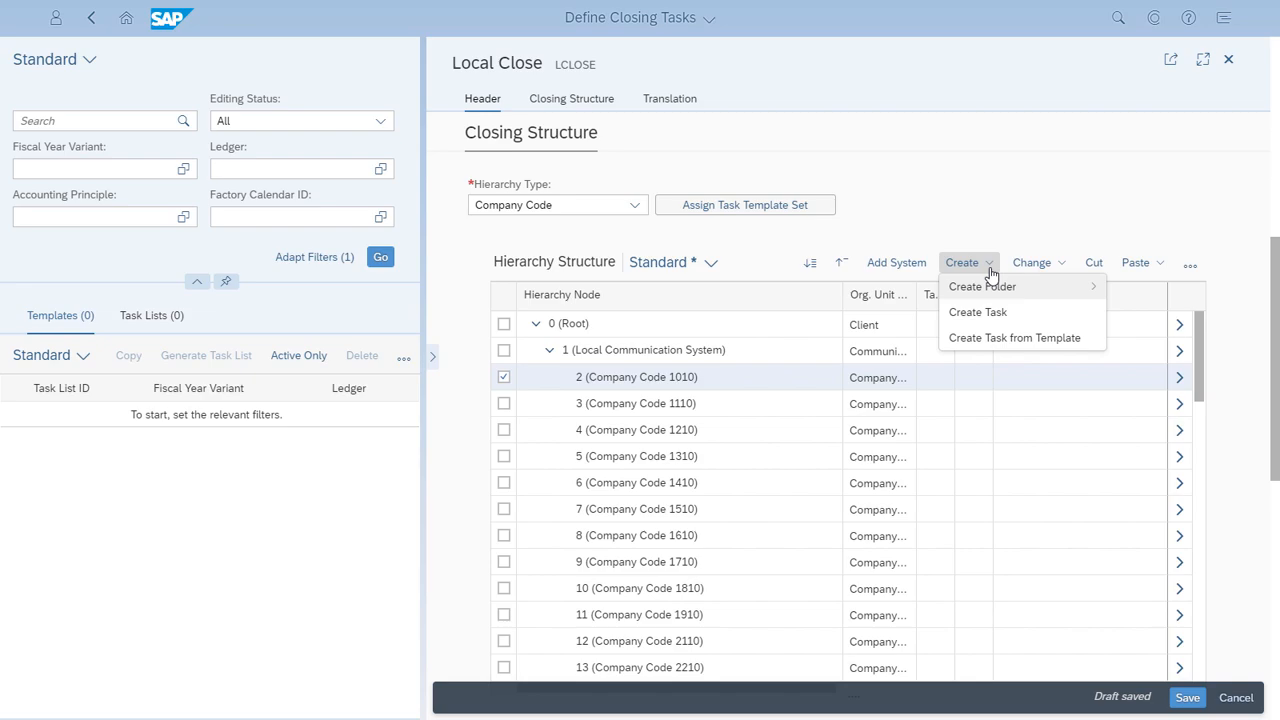
{"action": "left_click", "coordinate": [996, 338]}
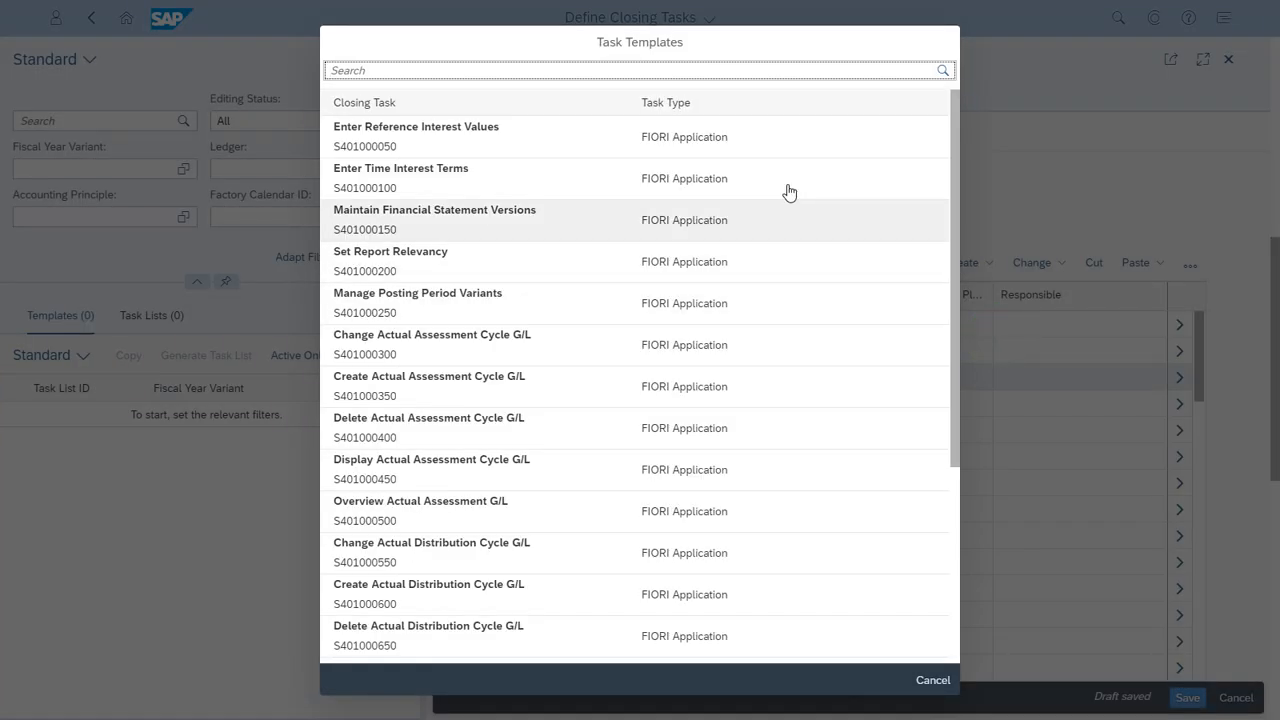
{"action": "left_click", "coordinate": [714, 70]}
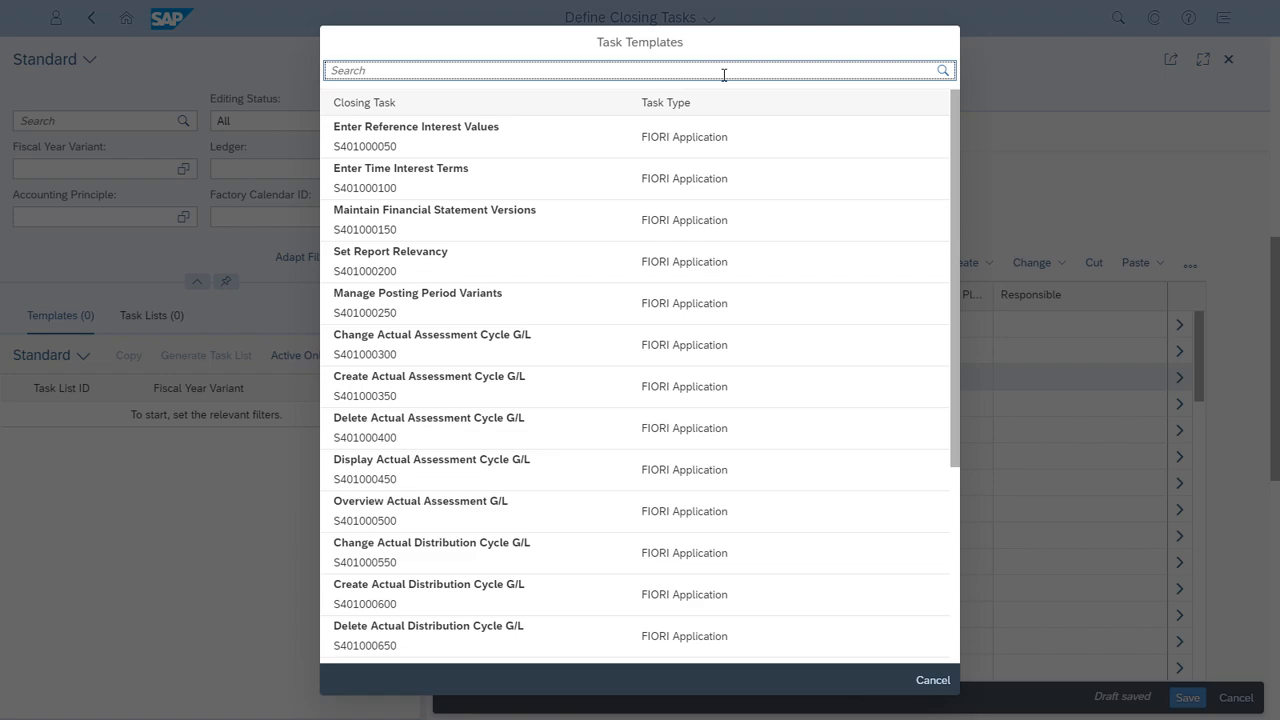
{"action": "type", "text": "Depreciation"}
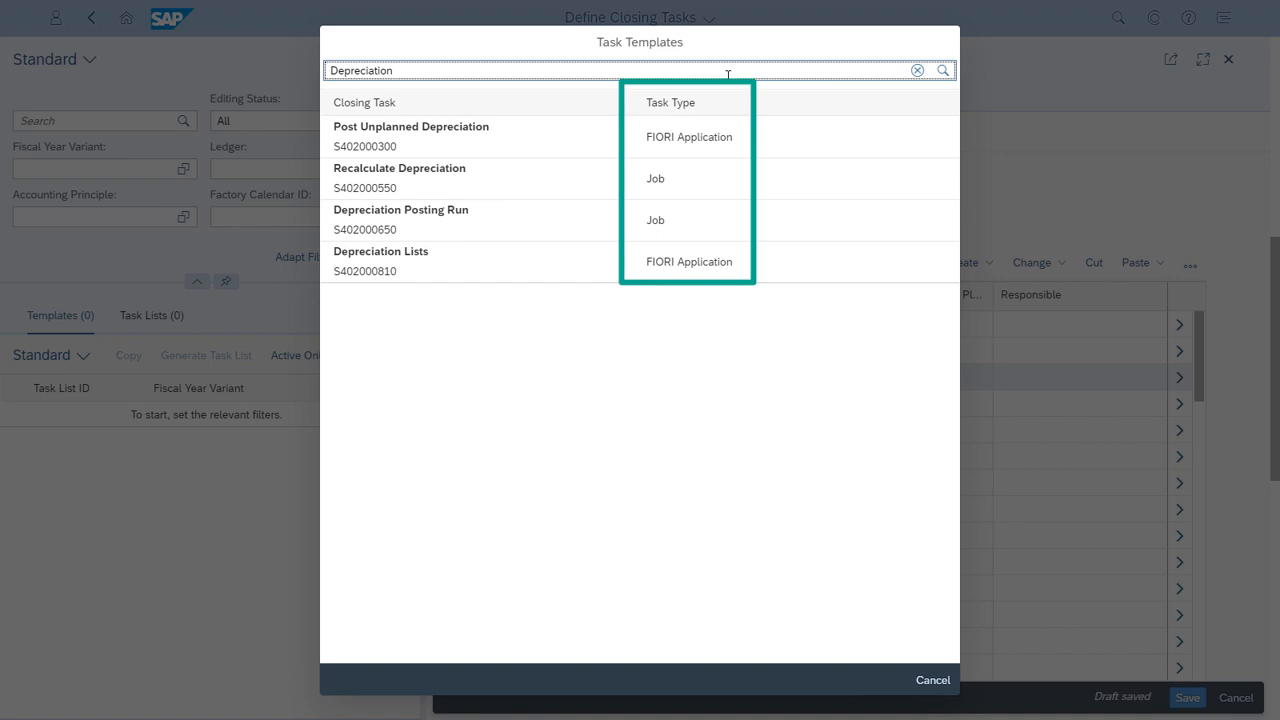
{"action": "left_click", "coordinate": [935, 682]}
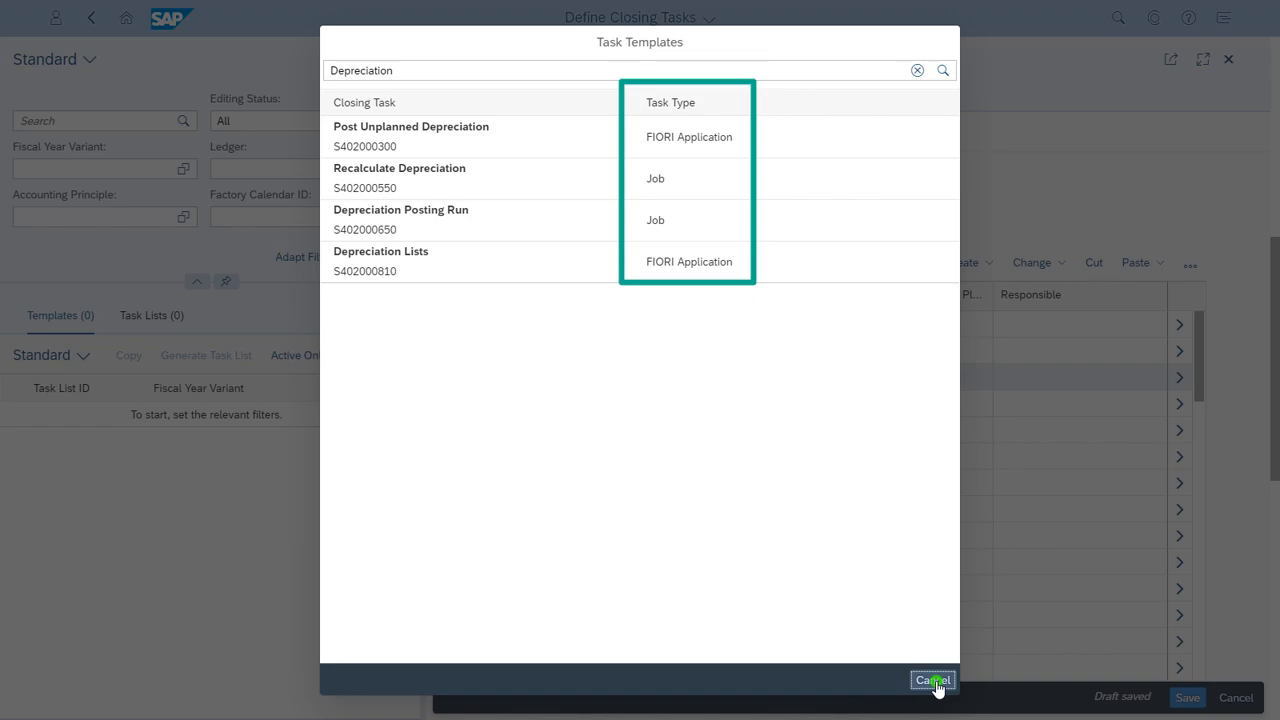
{"action": "left_click", "coordinate": [935, 682]}
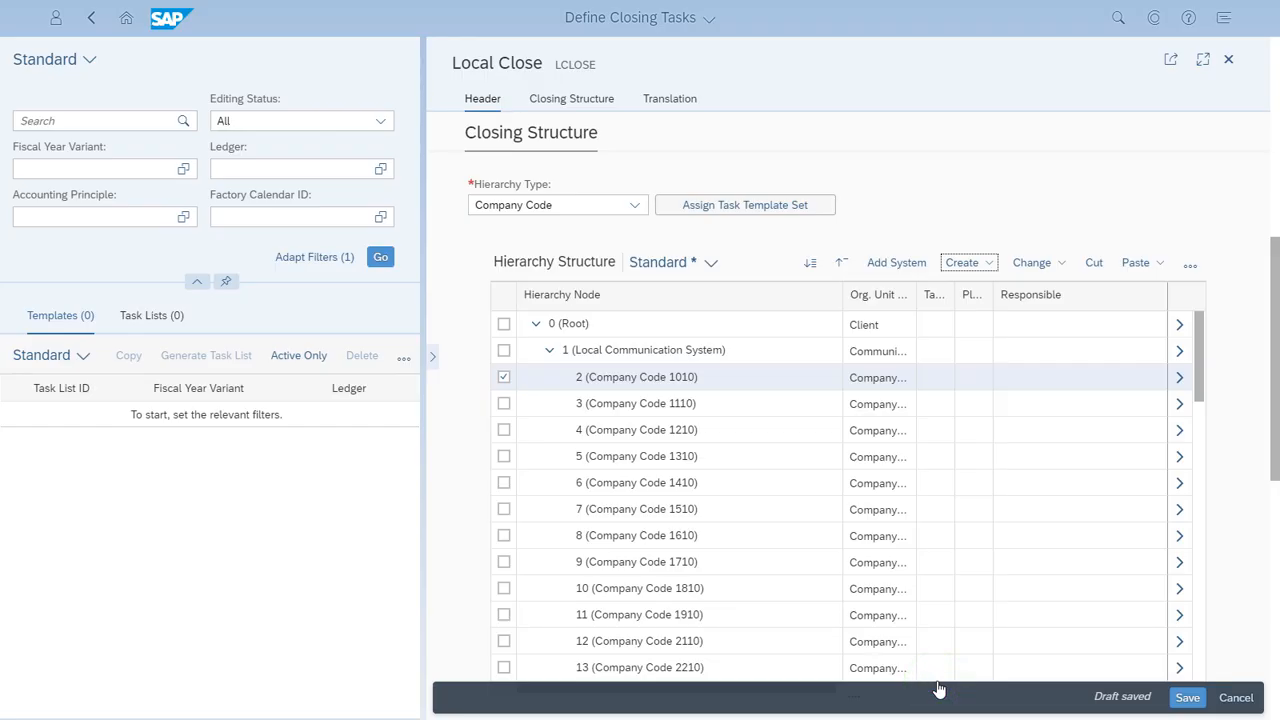
Step: Assign the task template set S4CE_EC001 to the Local Communication System node
{"action": "left_click", "coordinate": [781, 207]}
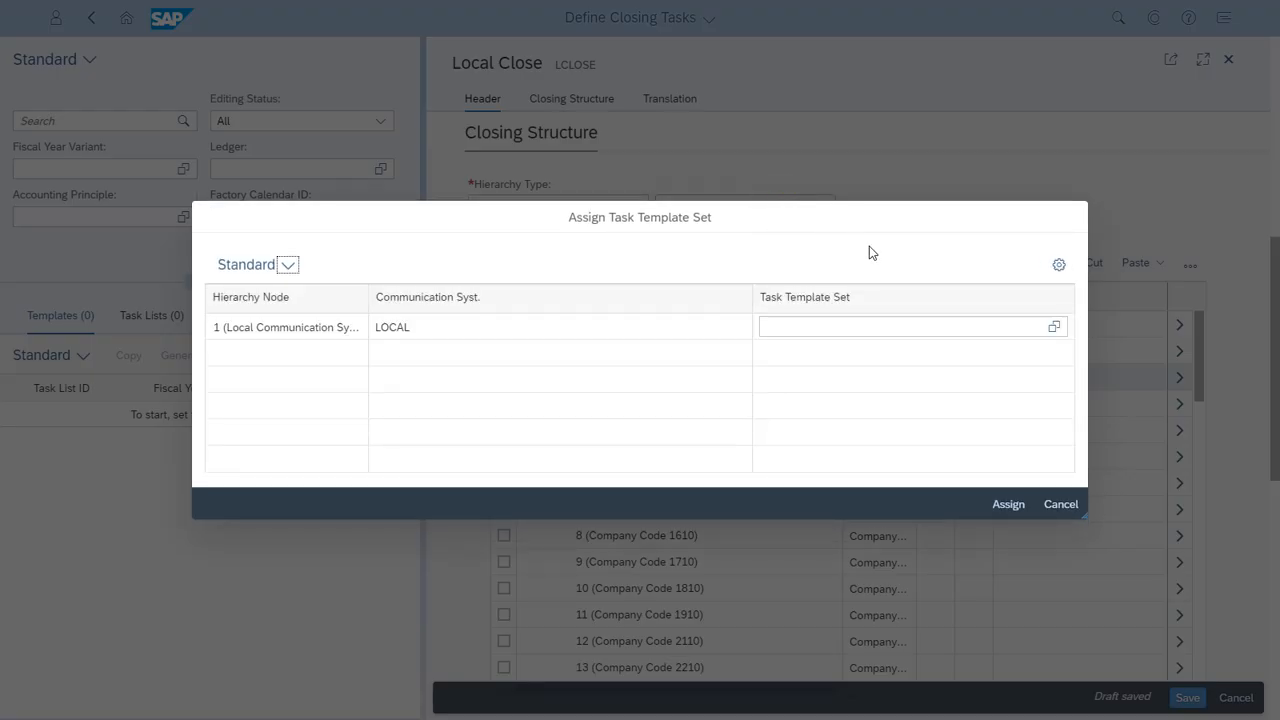
{"action": "left_click", "coordinate": [1052, 330]}
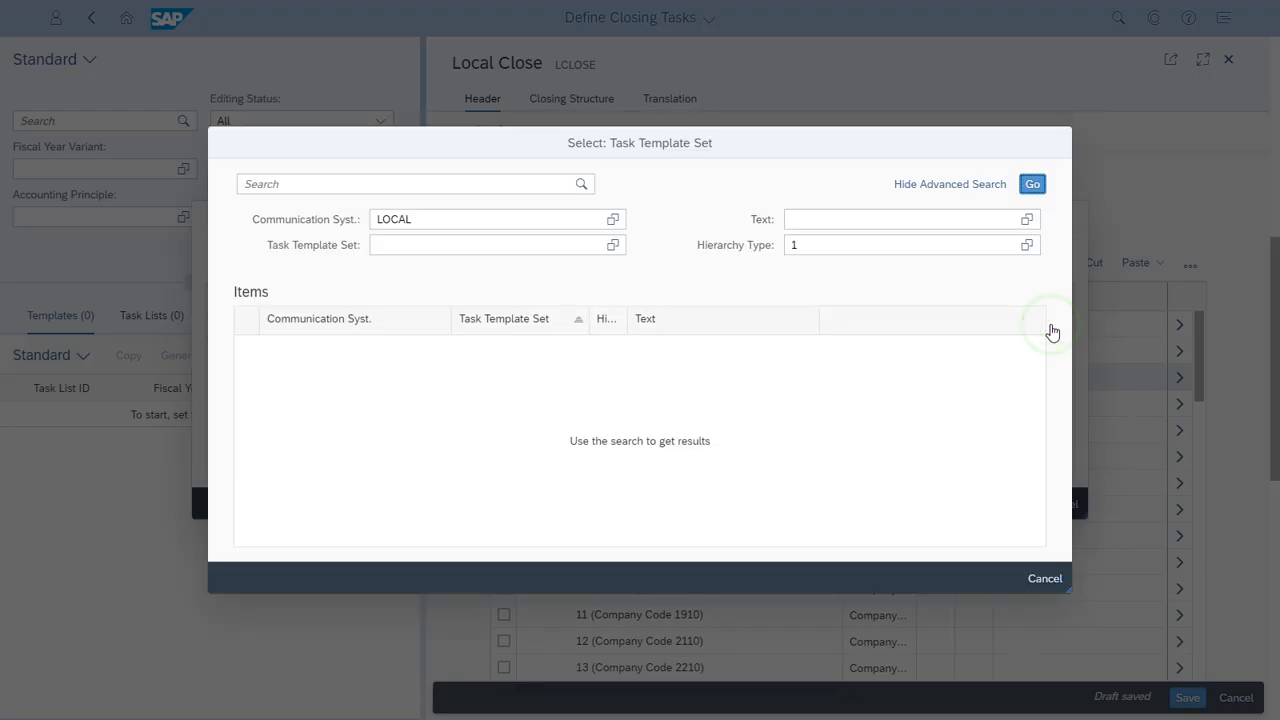
{"action": "left_click", "coordinate": [1032, 184]}
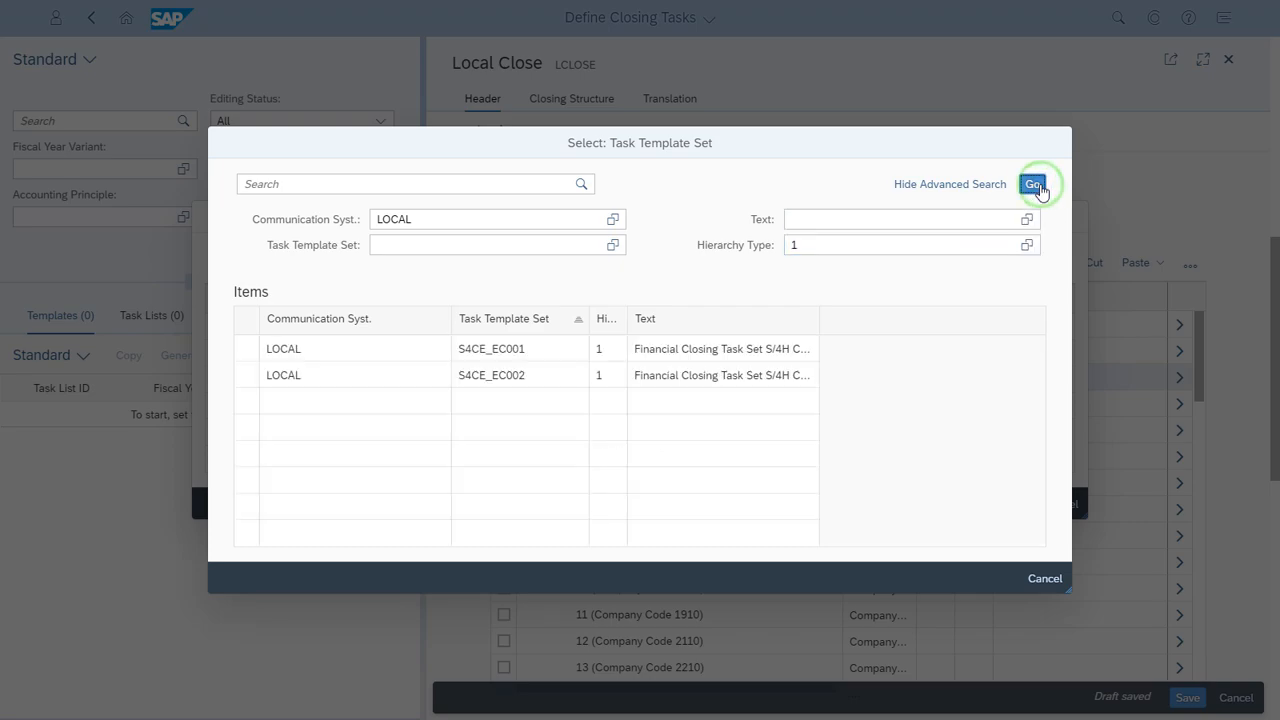
{"action": "left_click", "coordinate": [249, 349]}
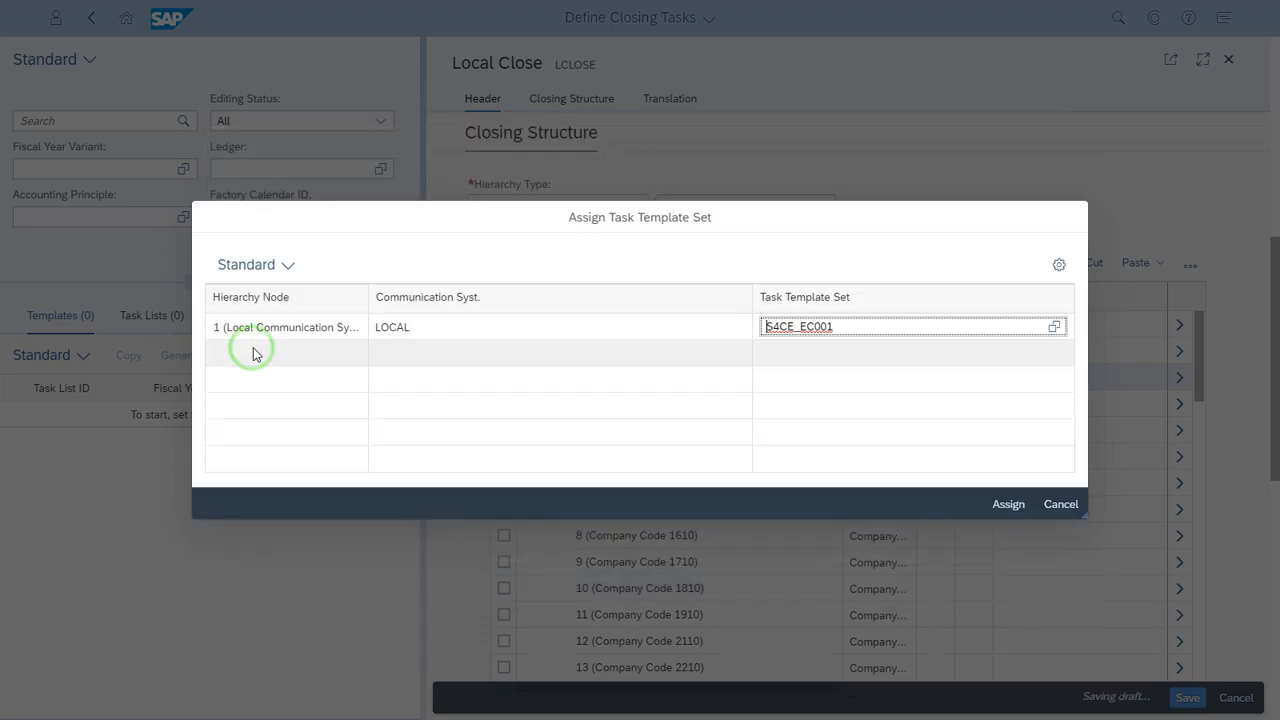
{"action": "left_click", "coordinate": [1008, 506]}
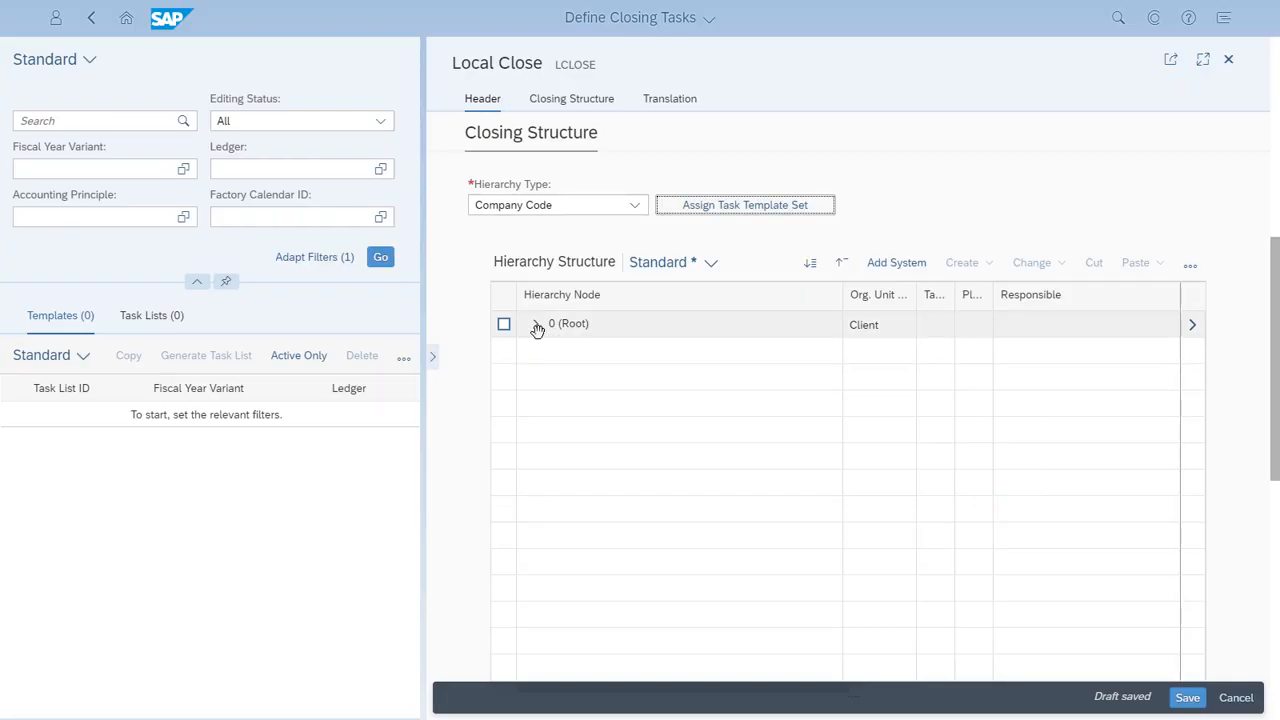
Step: Expand the hierarchy down to the Fixed Assets folder in General Accounting (R2R) under Company Code 1010
{"action": "left_click", "coordinate": [538, 333]}
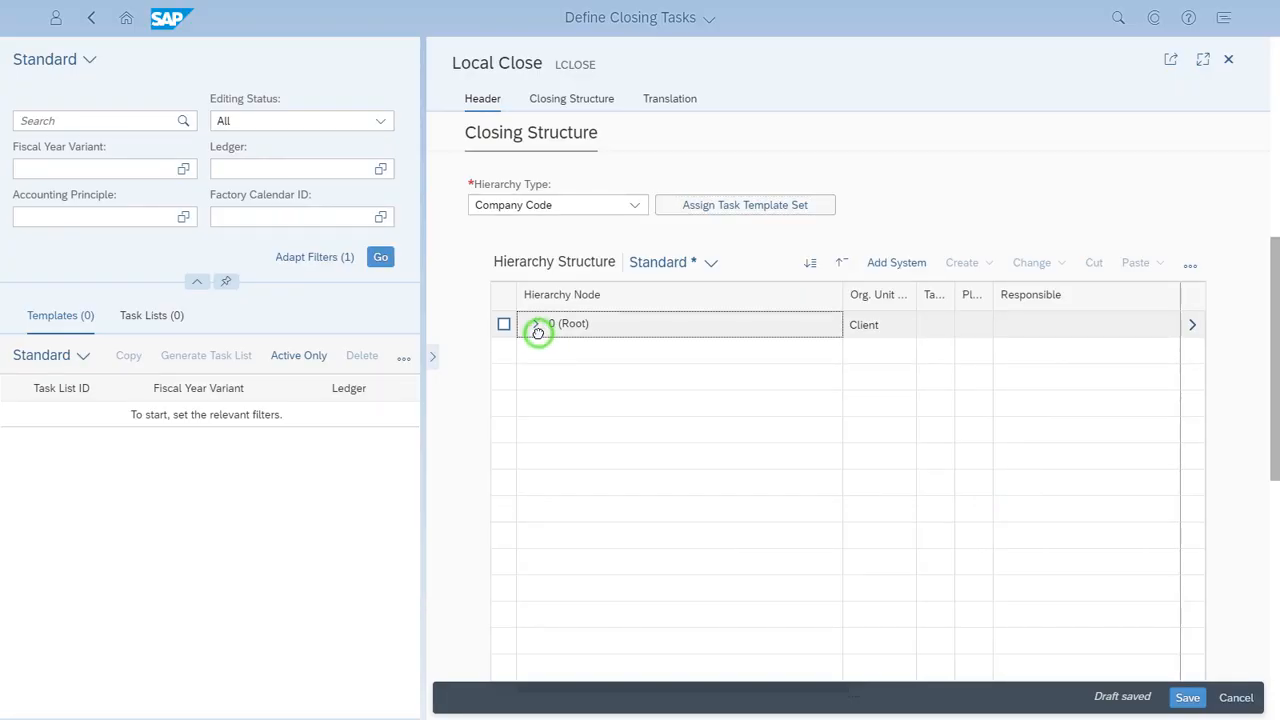
{"action": "left_click", "coordinate": [536, 327]}
{"action": "left_click", "coordinate": [550, 352]}
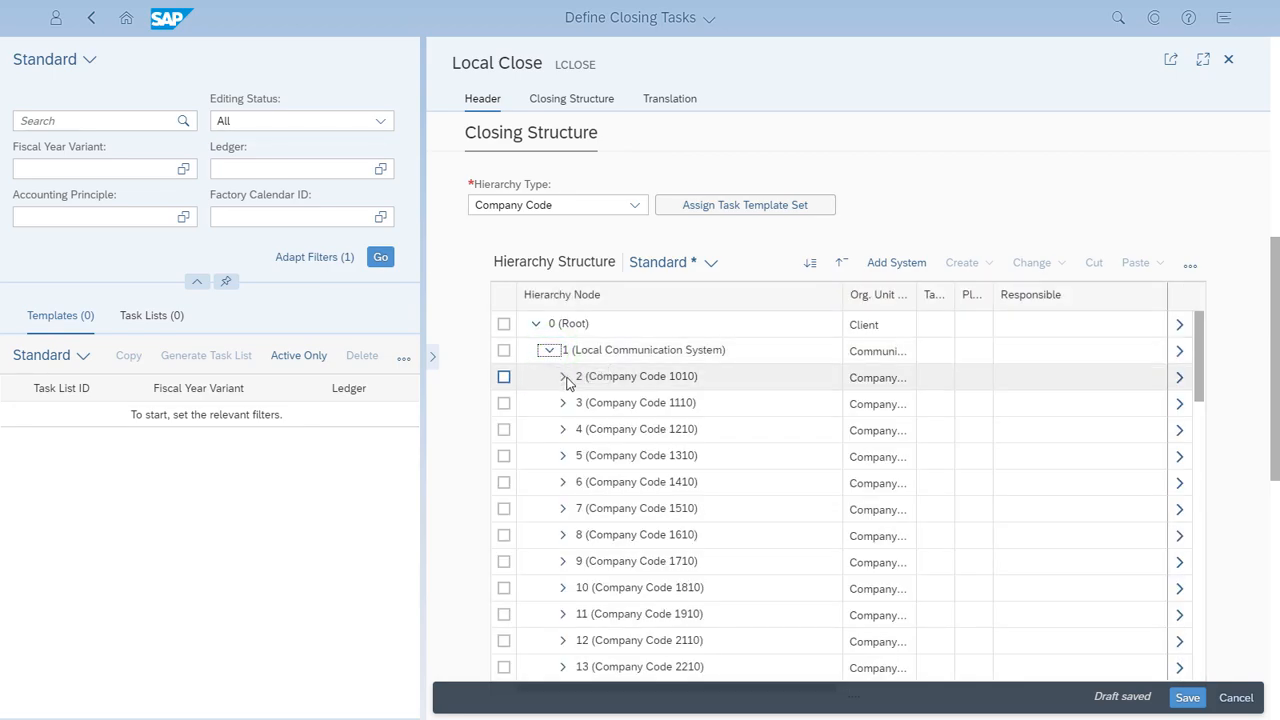
{"action": "left_click", "coordinate": [563, 377]}
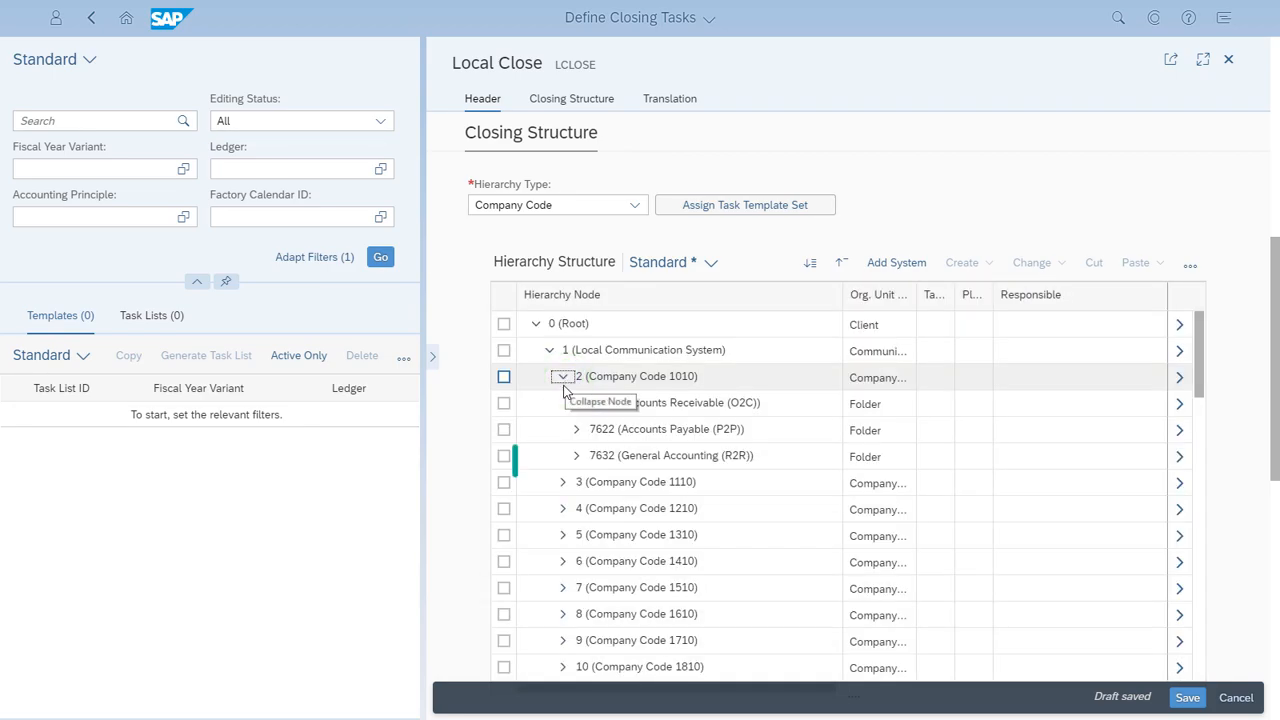
{"action": "left_click", "coordinate": [576, 456]}
{"action": "left_click", "coordinate": [589, 483]}
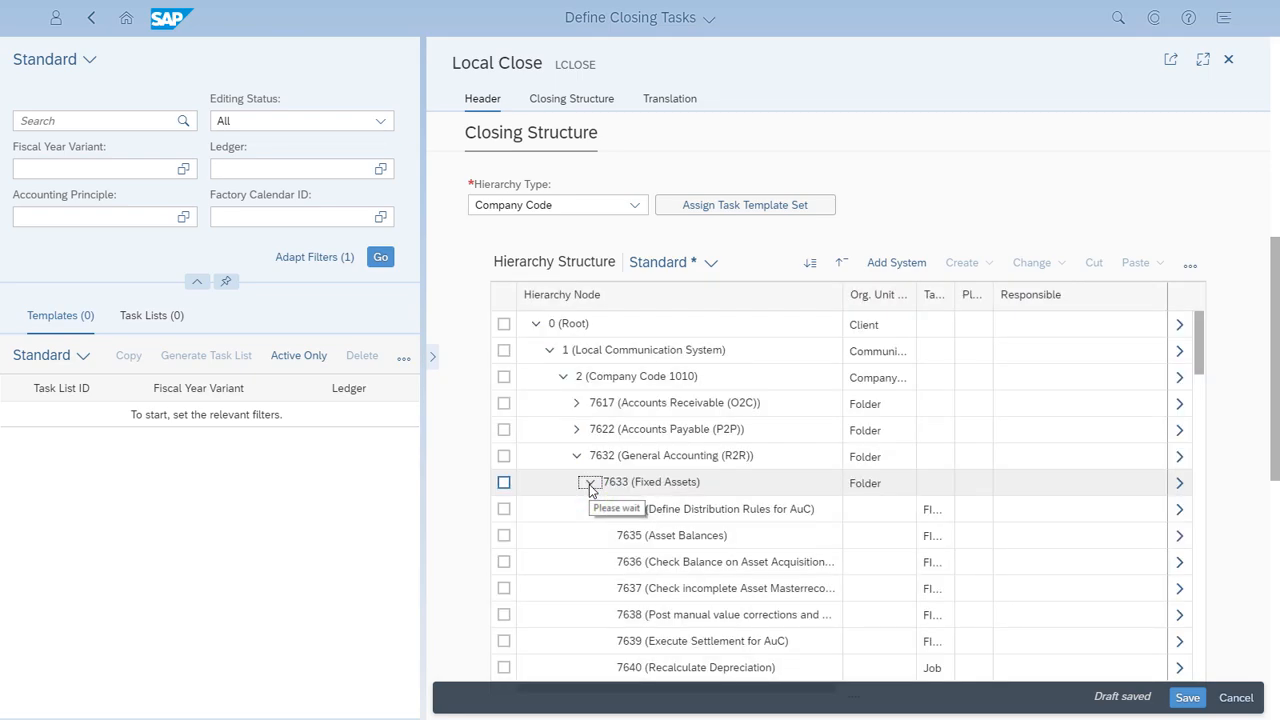
Step: Open the details of the Depreciation Posting Run task from the Fixed Assets folder in full screen
{"action": "scroll", "coordinate": [592, 488], "scroll_direction": "down", "scroll_amount": 3}
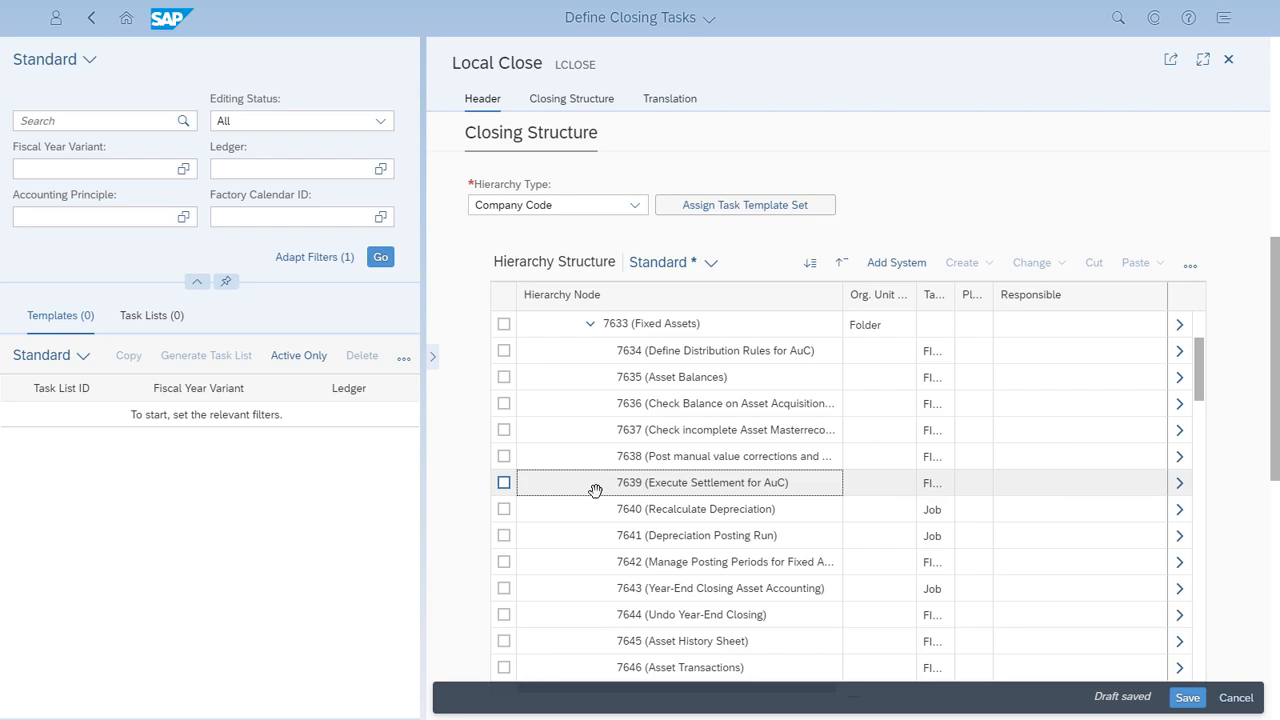
{"action": "scroll", "coordinate": [595, 490], "scroll_direction": "down", "scroll_amount": 3}
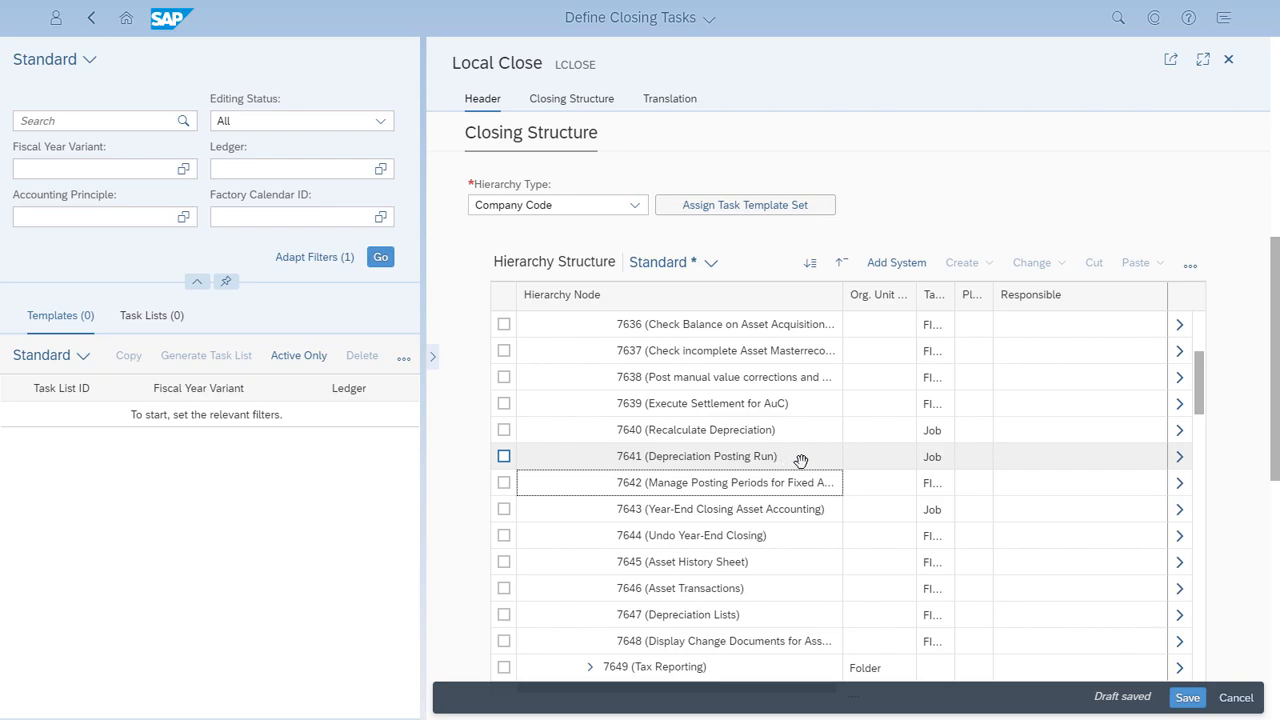
{"action": "left_click", "coordinate": [1180, 462]}
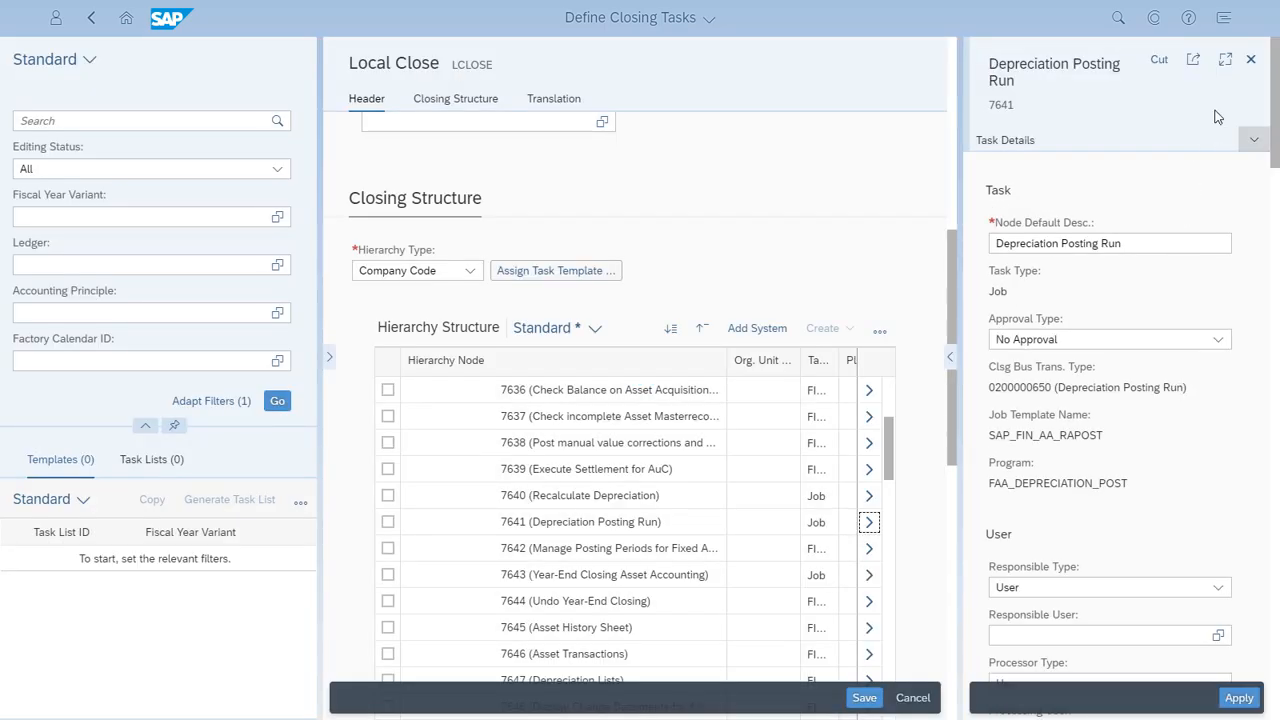
{"action": "left_click", "coordinate": [1226, 62]}
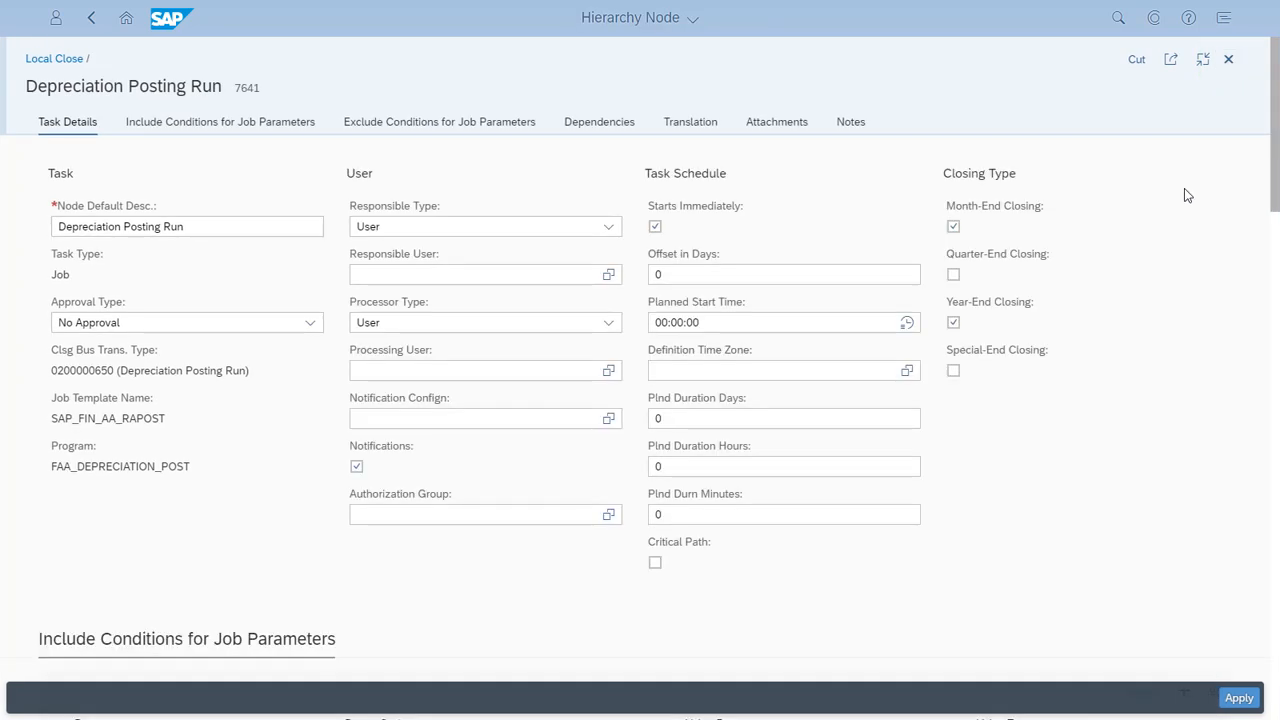
Step: Assign the user found with GL_ACCOUNTANT as the task's responsible user, and set the approval type to Proceed to Approval
{"action": "left_click", "coordinate": [609, 276]}
{"action": "type", "text": "GL_A"}
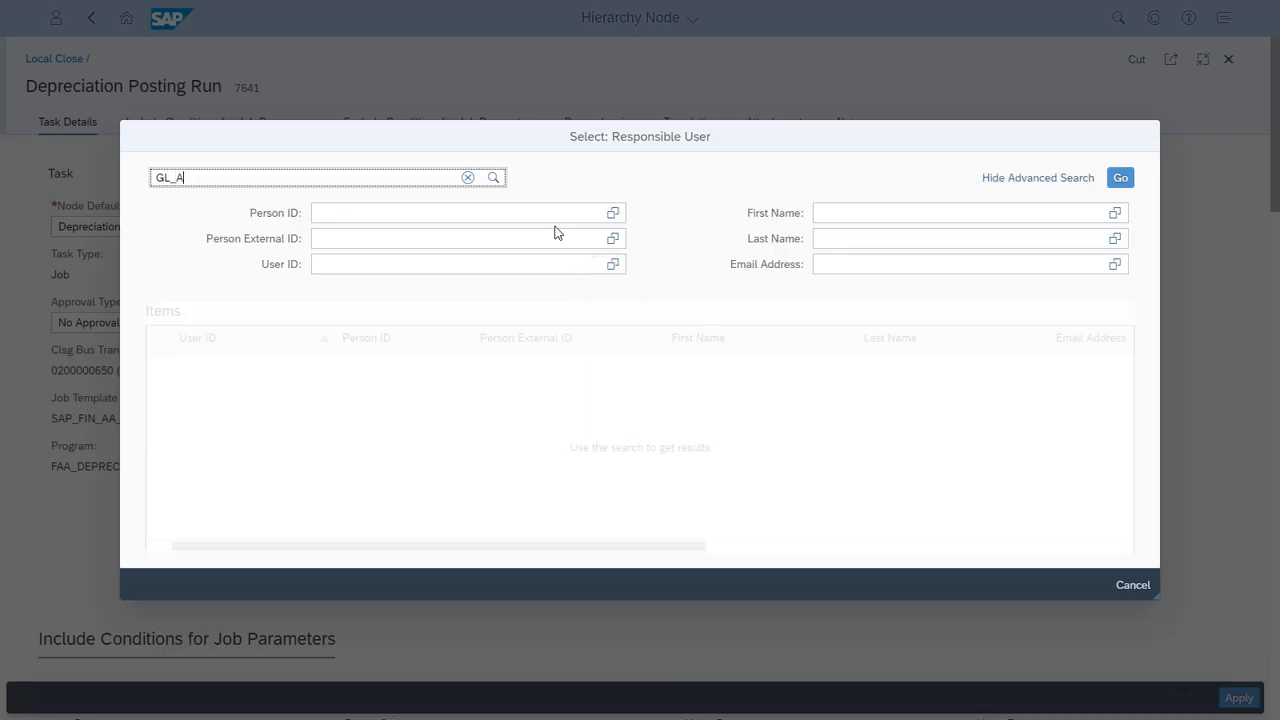
{"action": "type", "text": "CCOUNTANT"}
{"action": "key", "text": "Return"}
{"action": "left_click", "coordinate": [153, 473]}
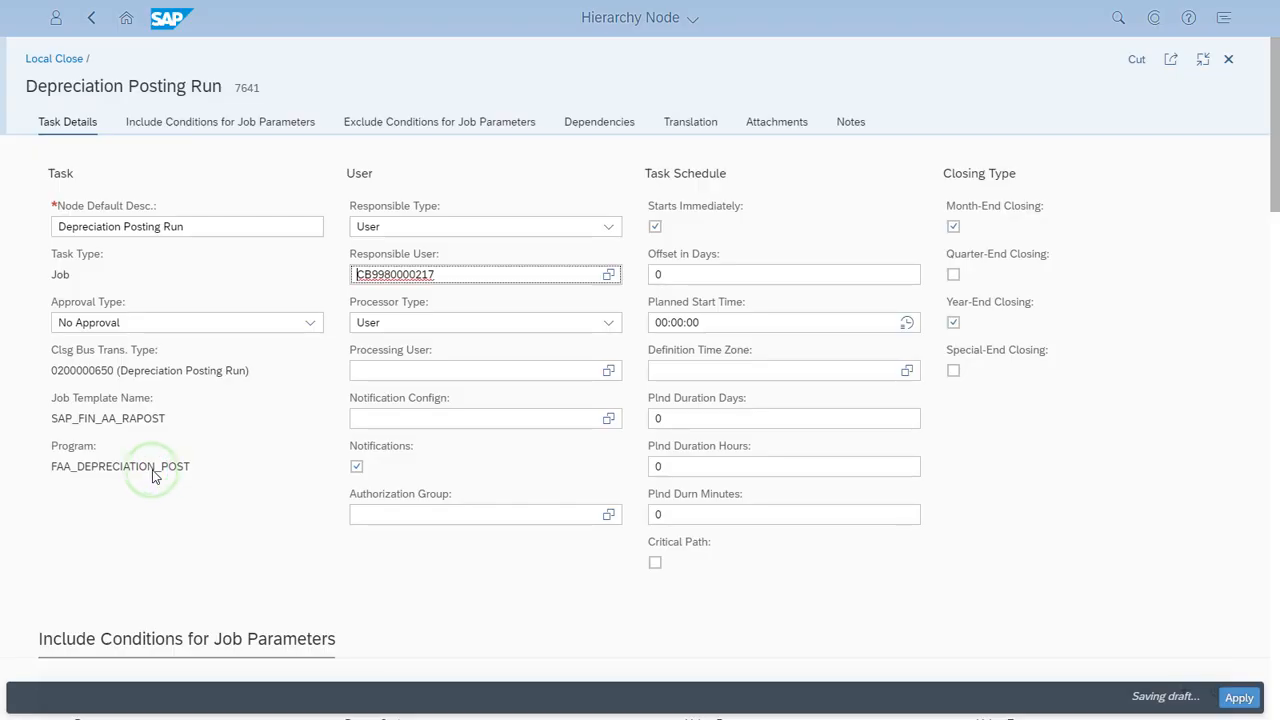
{"action": "left_click", "coordinate": [310, 323]}
{"action": "left_click", "coordinate": [265, 371]}
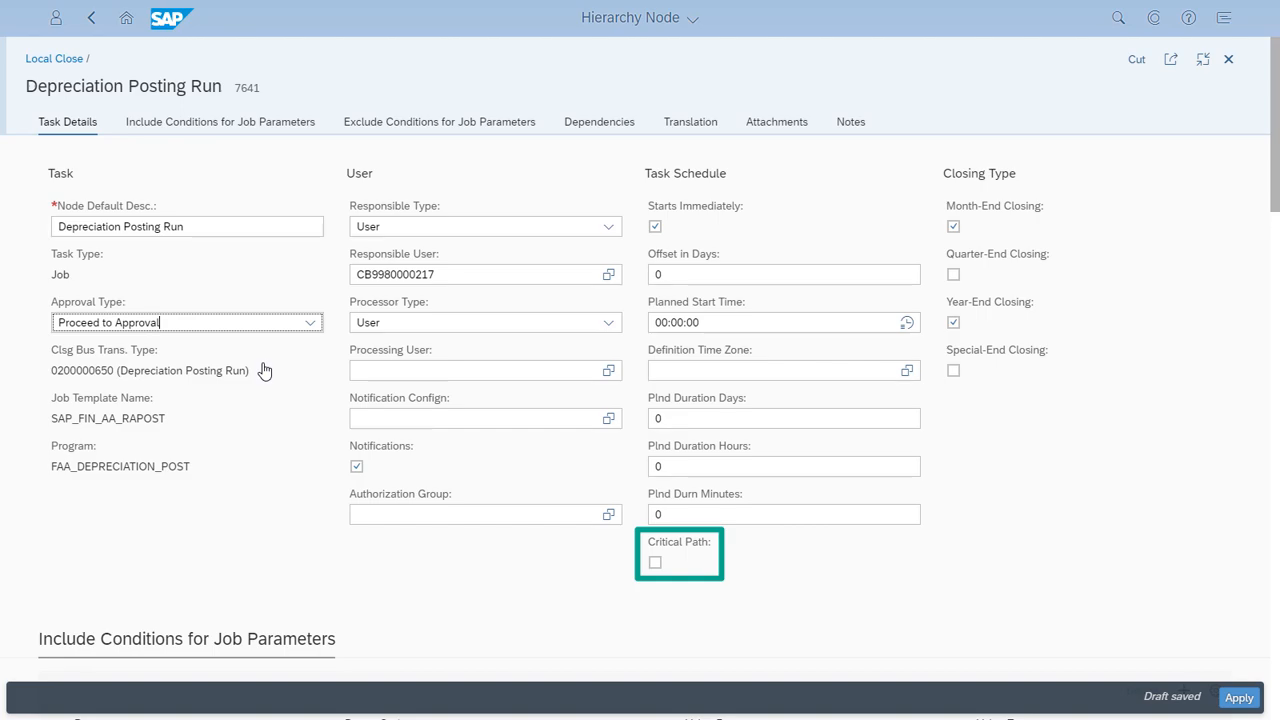
Step: Review the job parameter conditions of the Depreciation Posting Run task and display its dependencies as a network graph
{"action": "scroll", "coordinate": [263, 369], "scroll_direction": "down", "scroll_amount": 5}
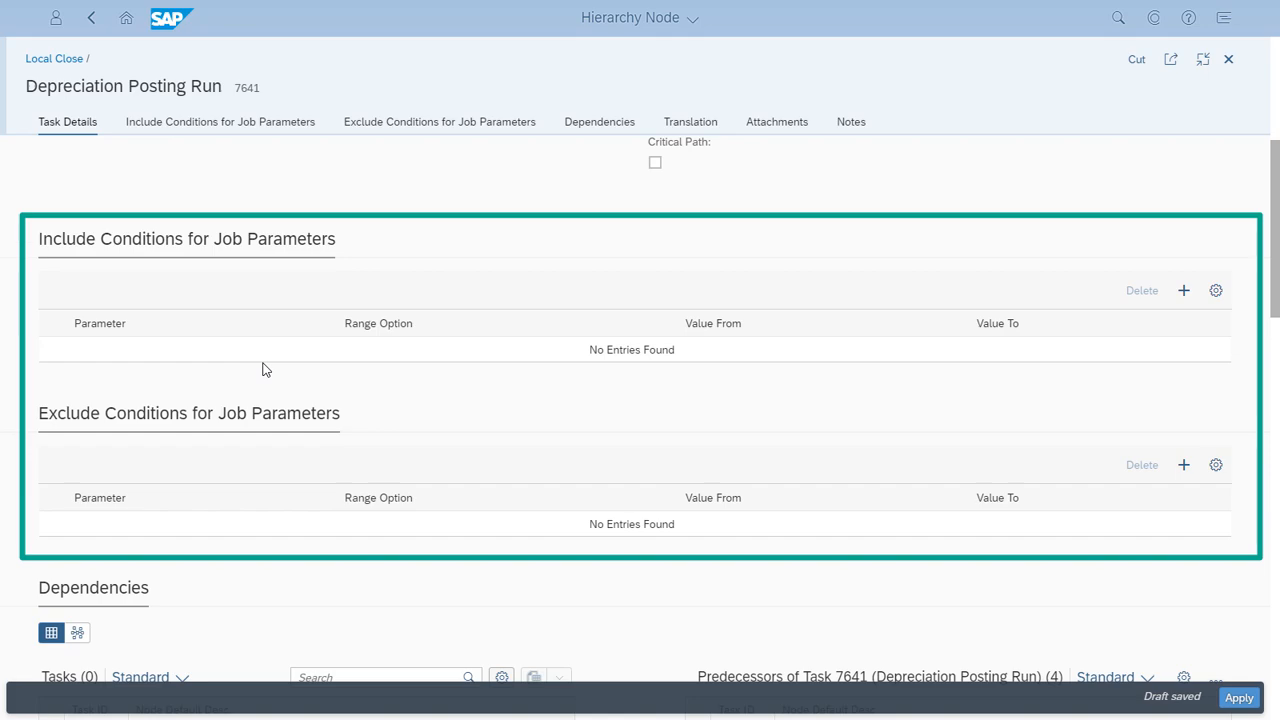
{"action": "scroll", "coordinate": [263, 370], "scroll_direction": "down", "scroll_amount": 5}
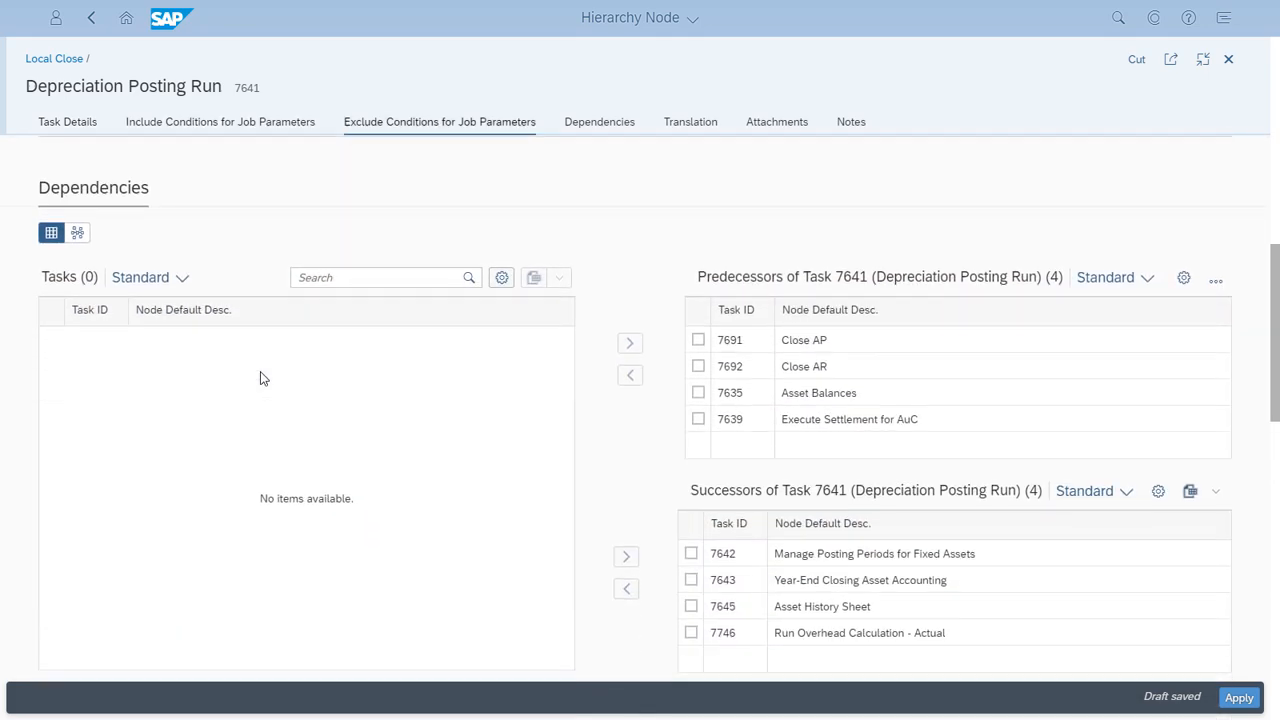
{"action": "left_click", "coordinate": [77, 233]}
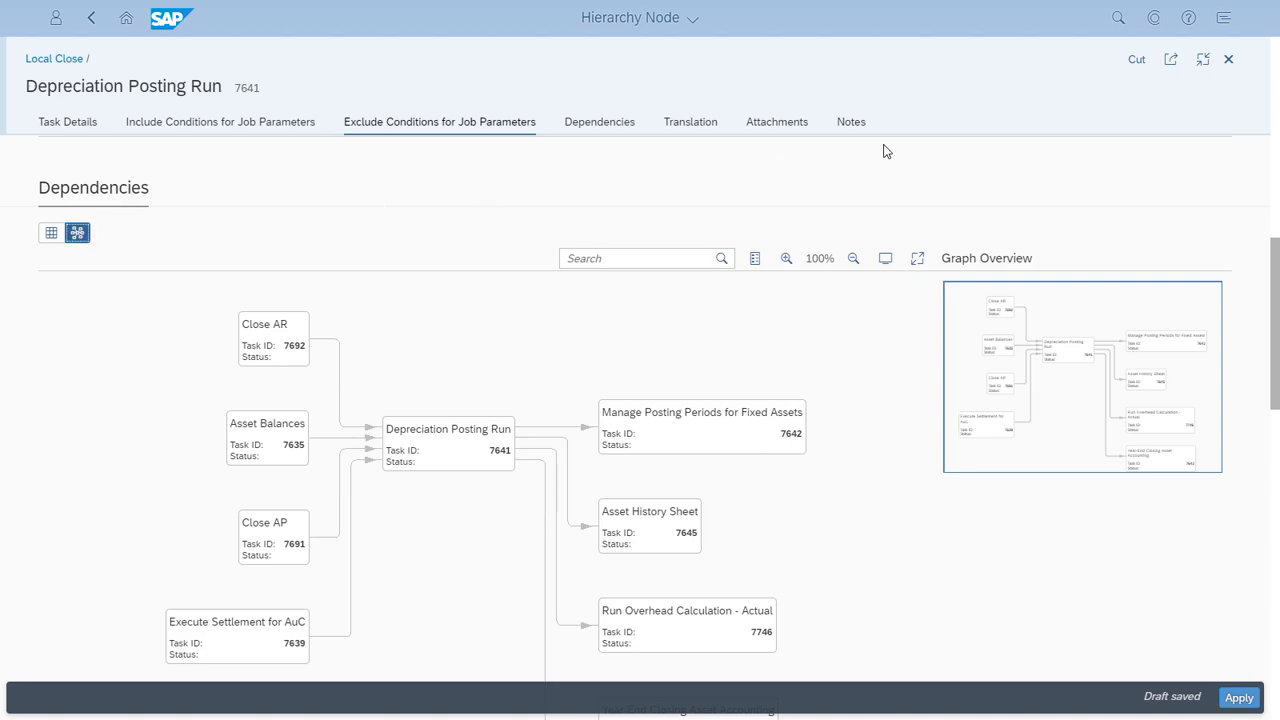
Step: Exit full screen, apply the Depreciation Posting Run task changes, and save the Local Close template
{"action": "left_click", "coordinate": [1203, 59]}
{"action": "left_click", "coordinate": [1203, 63]}
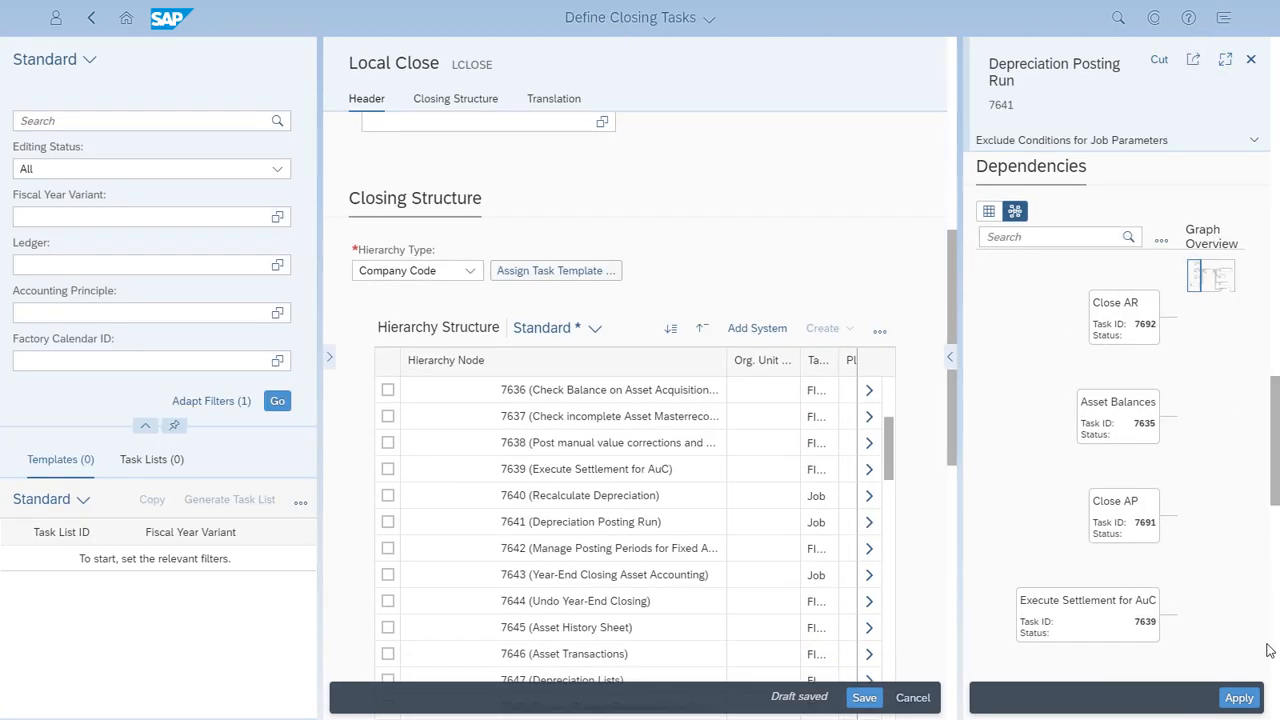
{"action": "left_click", "coordinate": [1247, 701]}
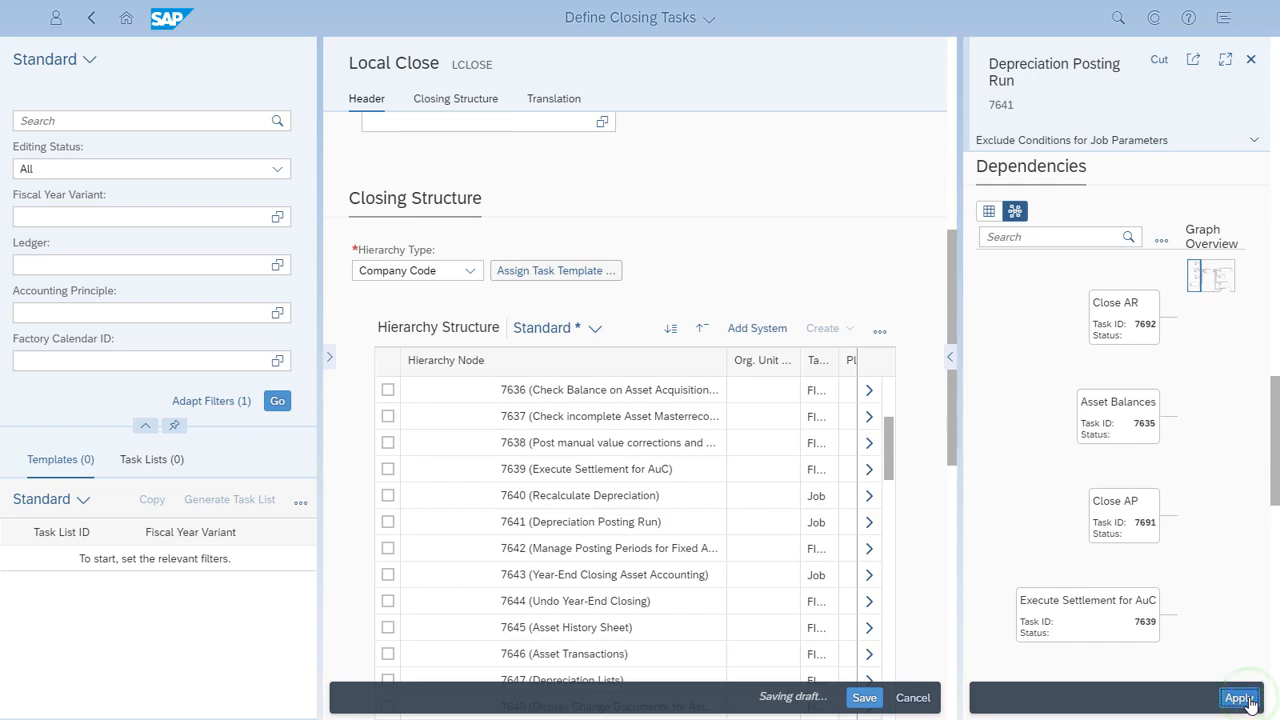
{"action": "left_click", "coordinate": [866, 702]}
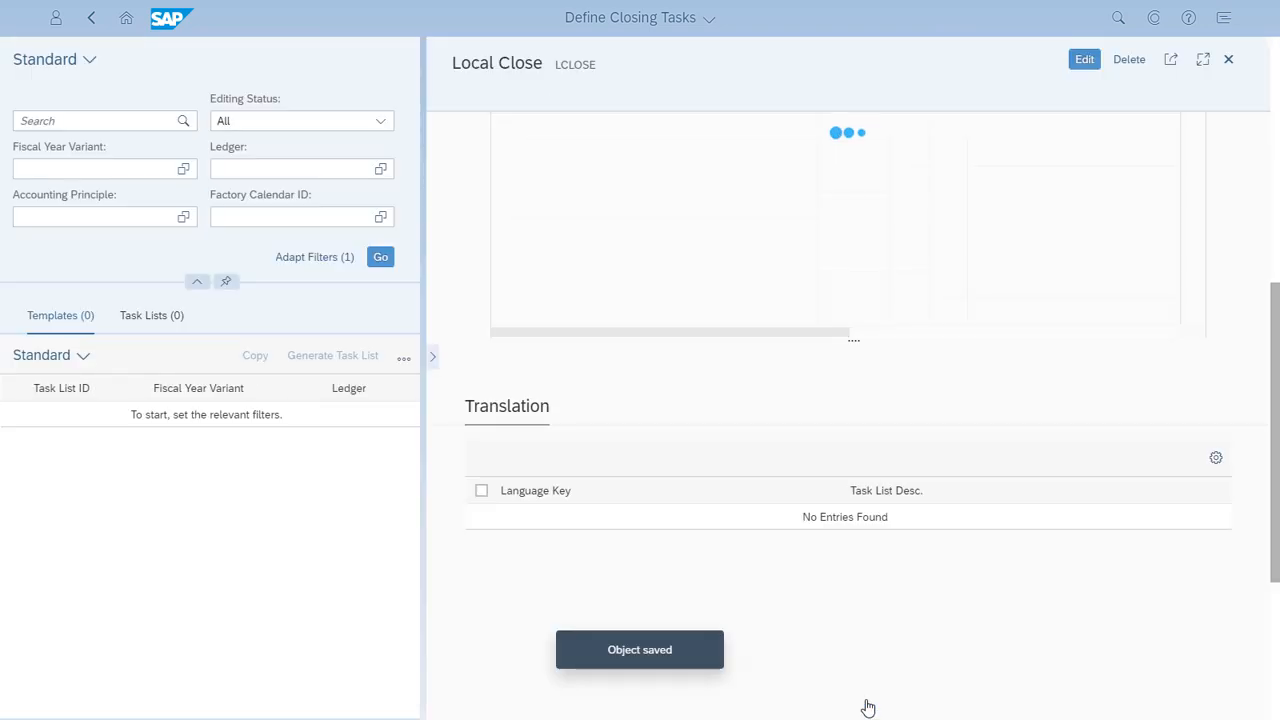
Step: Search the closing task templates for Local Close and select the LCLOSE template
{"action": "left_click", "coordinate": [32, 118]}
{"action": "type", "text": "Local Close"}
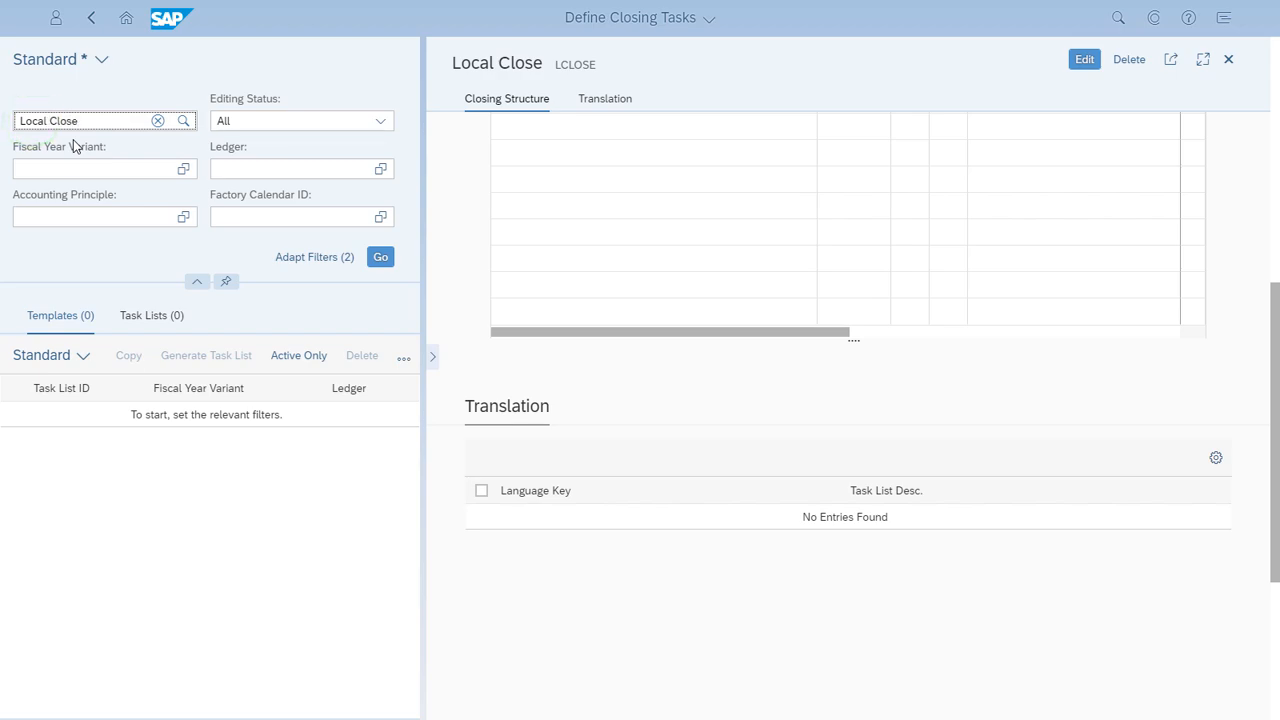
{"action": "left_click", "coordinate": [381, 259]}
{"action": "left_click", "coordinate": [14, 428]}
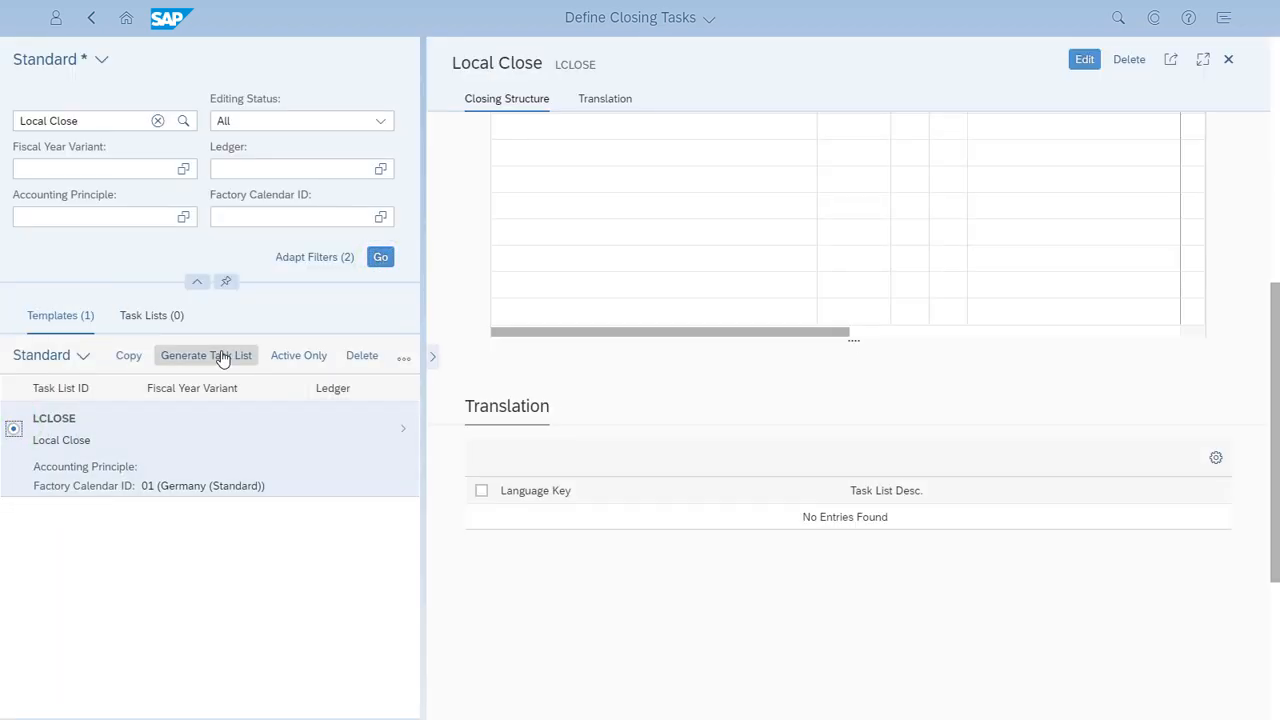
Step: Start generating a task list from the LCLOSE template with key date 11/30/2018, fiscal year 2018 and posting period 11
{"action": "left_click", "coordinate": [222, 356]}
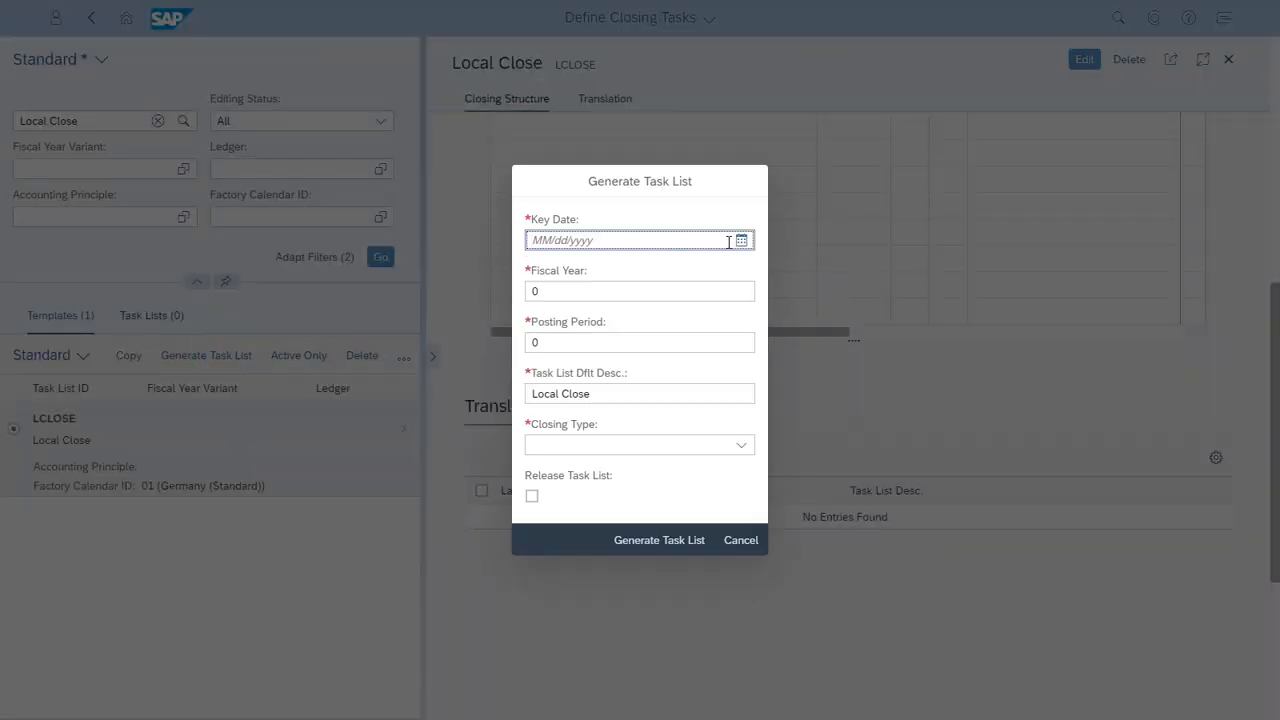
{"action": "left_click", "coordinate": [741, 243]}
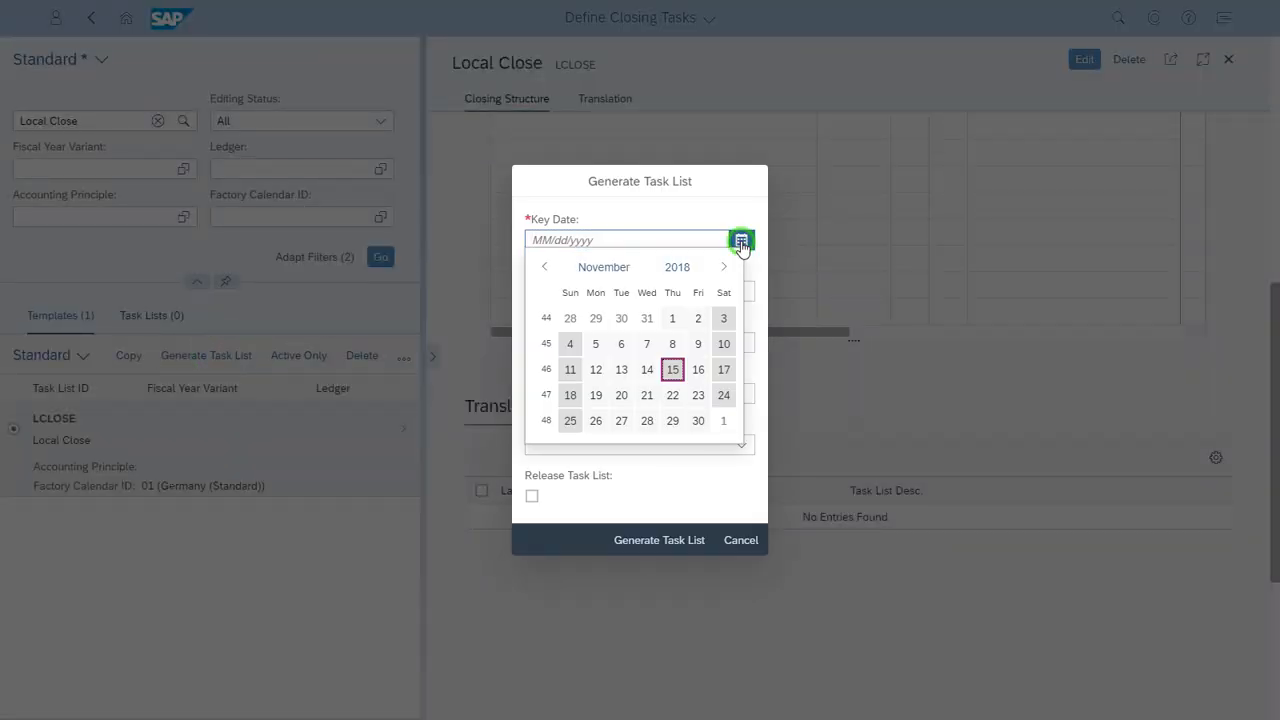
{"action": "left_click", "coordinate": [702, 420]}
{"action": "left_click", "coordinate": [671, 294]}
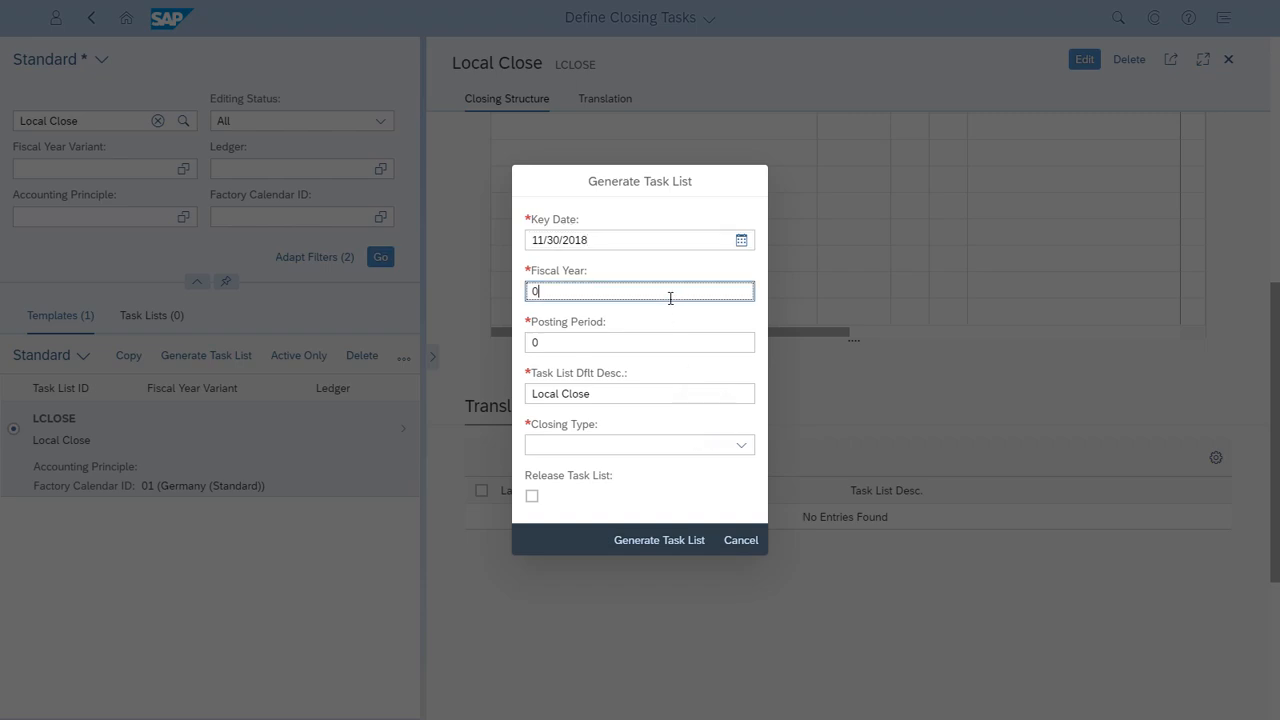
{"action": "type", "text": "2018"}
{"action": "left_click", "coordinate": [617, 340]}
{"action": "type", "text": "11"}
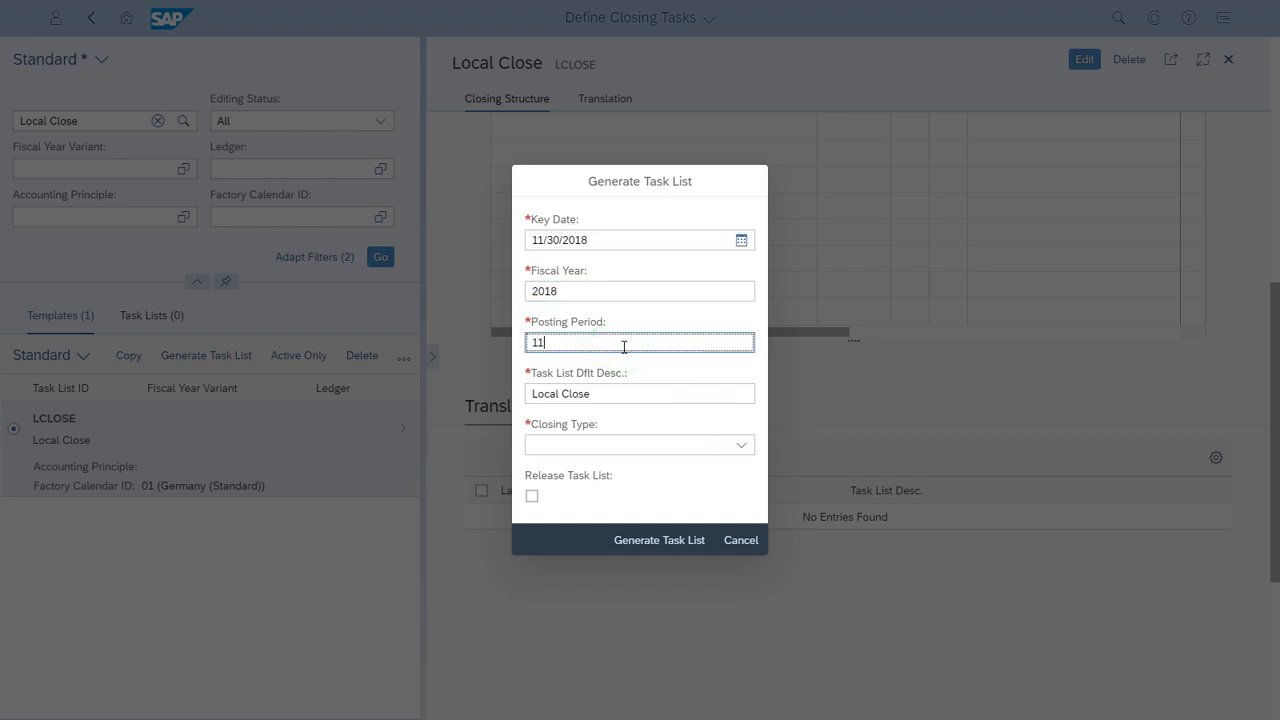
Step: Describe the task list as Local Close November, choose Month-End Closing, and generate it with immediate release
{"action": "left_click", "coordinate": [620, 393]}
{"action": "type", "text": "No"}
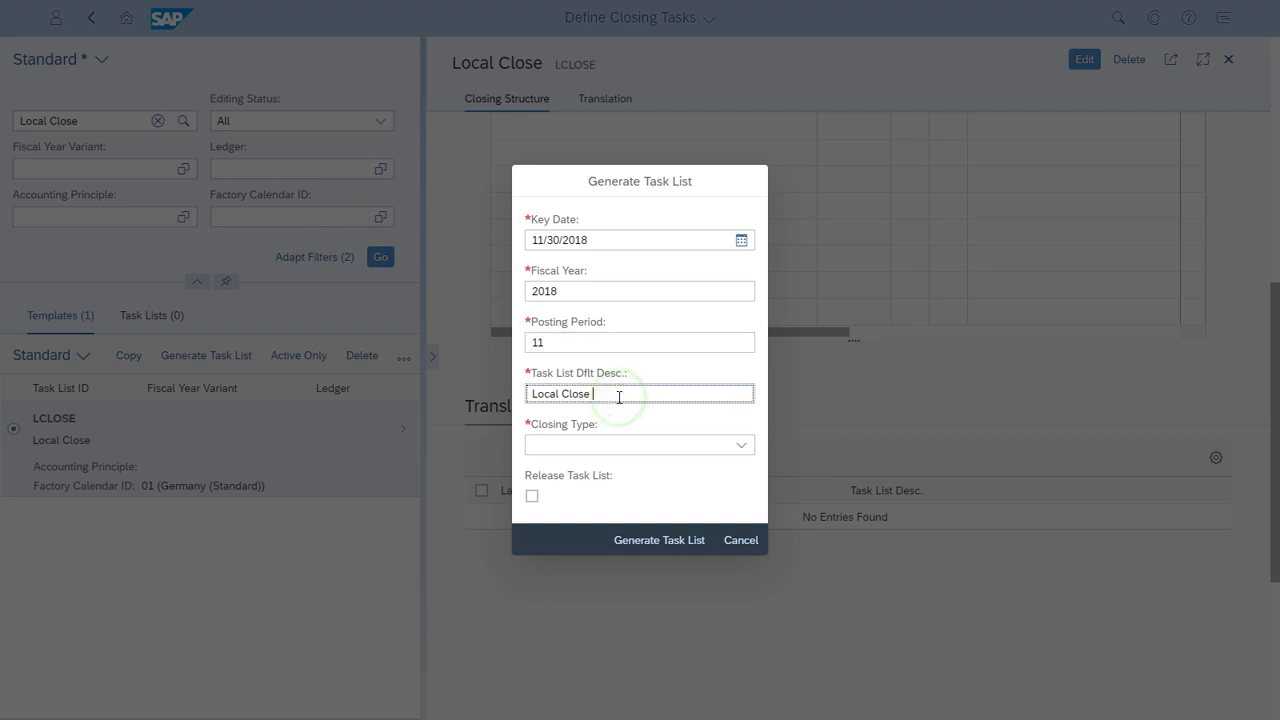
{"action": "type", "text": "vember"}
{"action": "left_click", "coordinate": [741, 445]}
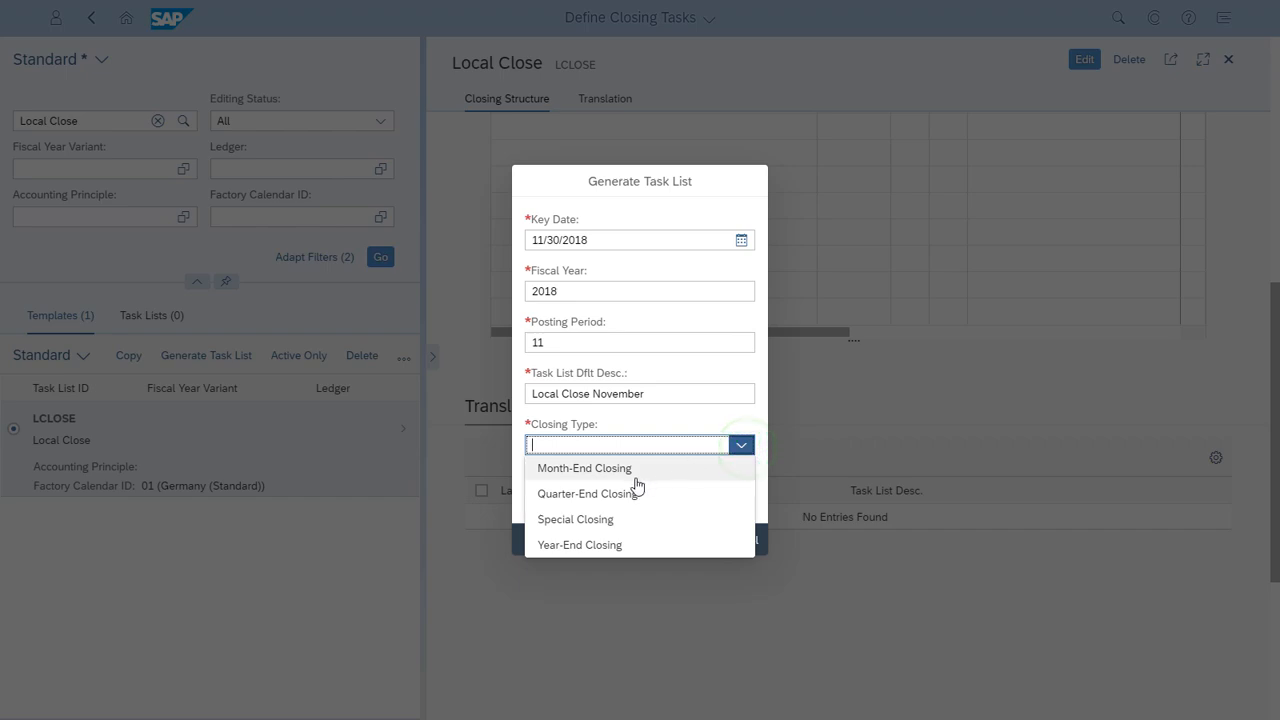
{"action": "left_click", "coordinate": [632, 470]}
{"action": "left_click", "coordinate": [532, 497]}
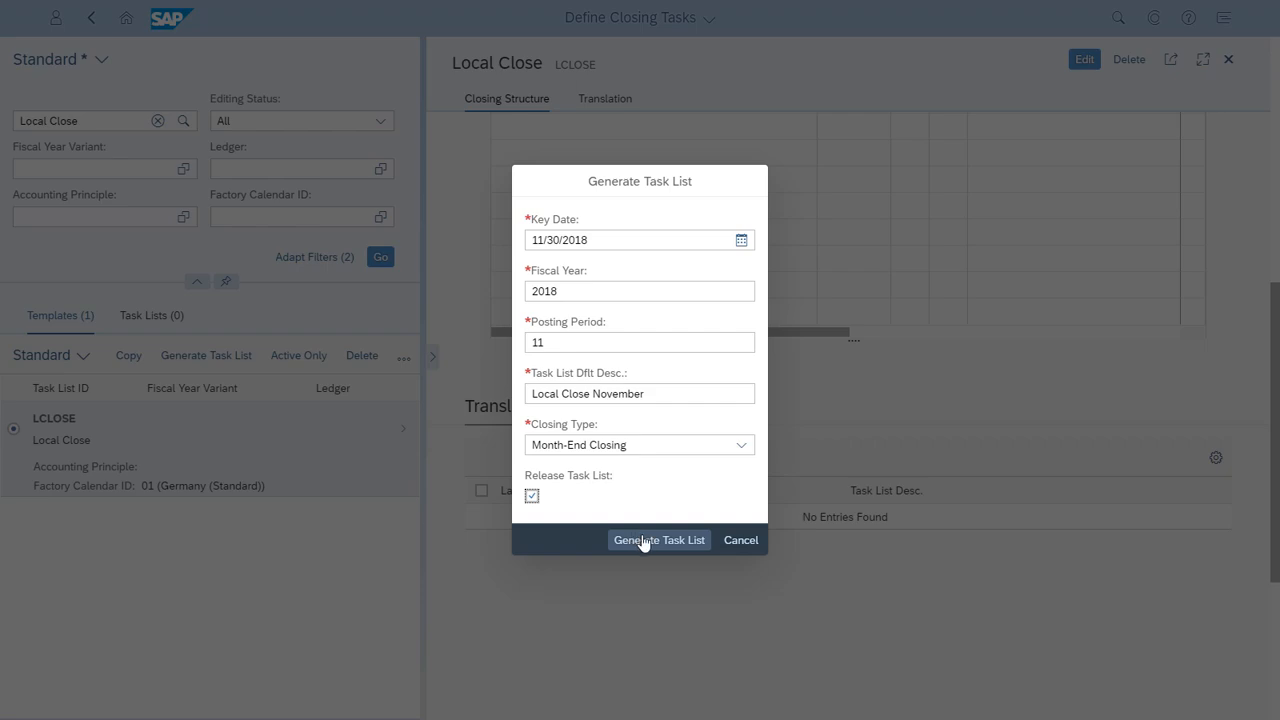
{"action": "left_click", "coordinate": [643, 541]}
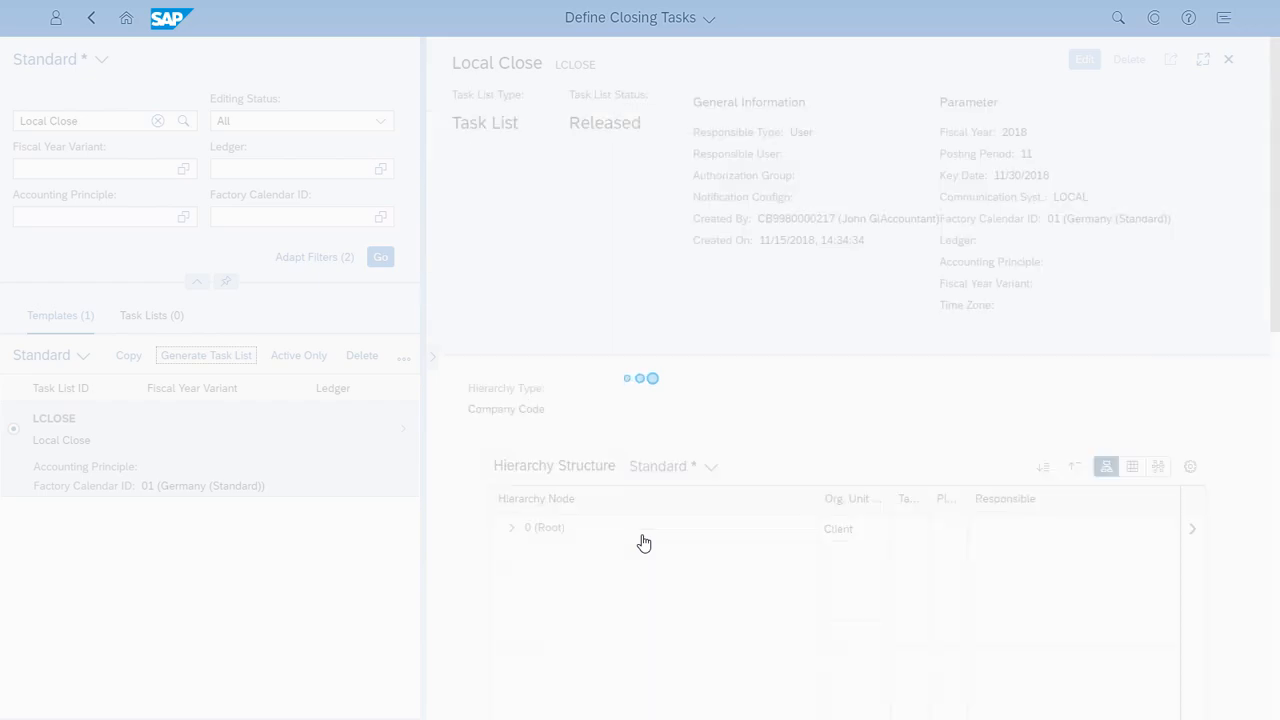
Step: Refresh the Local Close search results and show the generated task lists instead of the templates
{"action": "left_click", "coordinate": [381, 257]}
{"action": "left_click", "coordinate": [152, 316]}
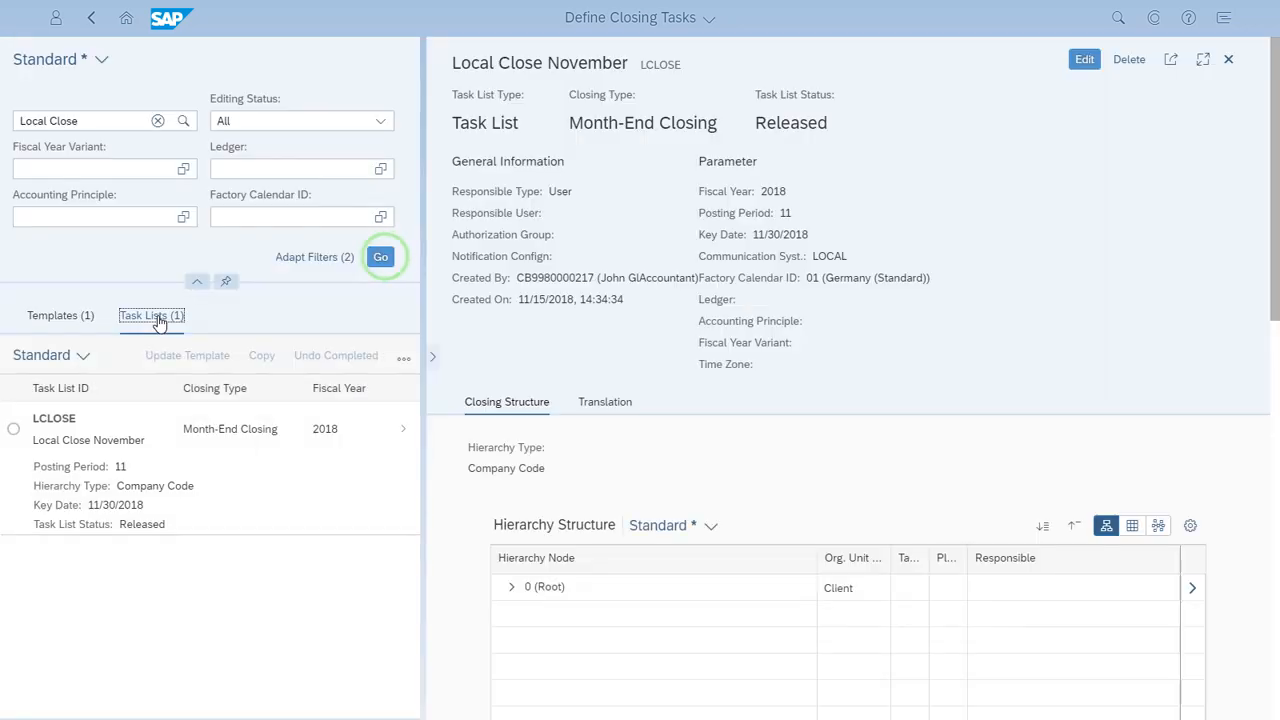